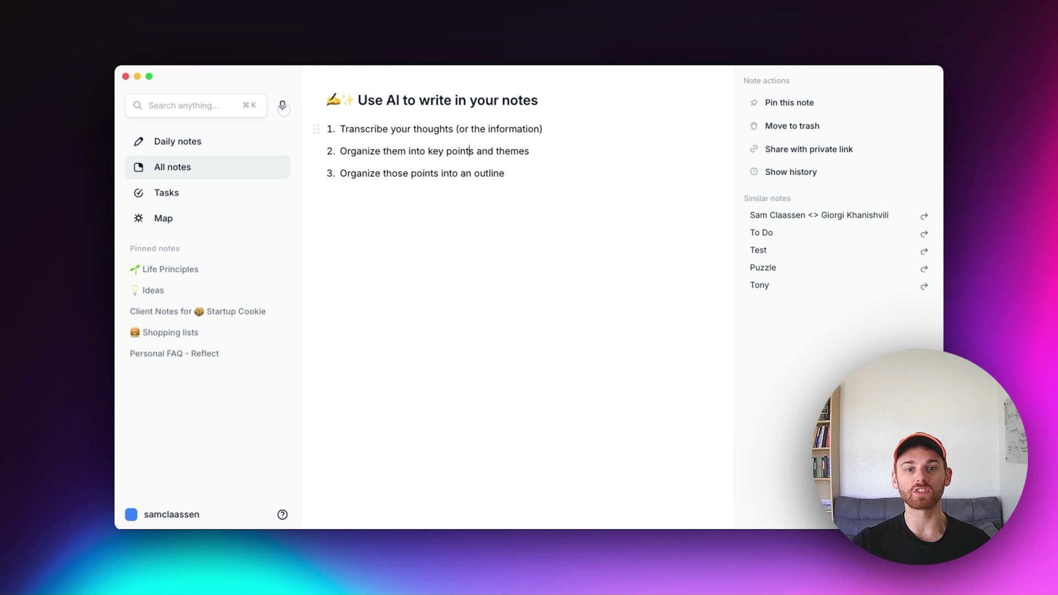
After a failed voice-recording attempt, add step 4: 'Have AI generate a article draft using #2 + #3'
left_click(283, 108)
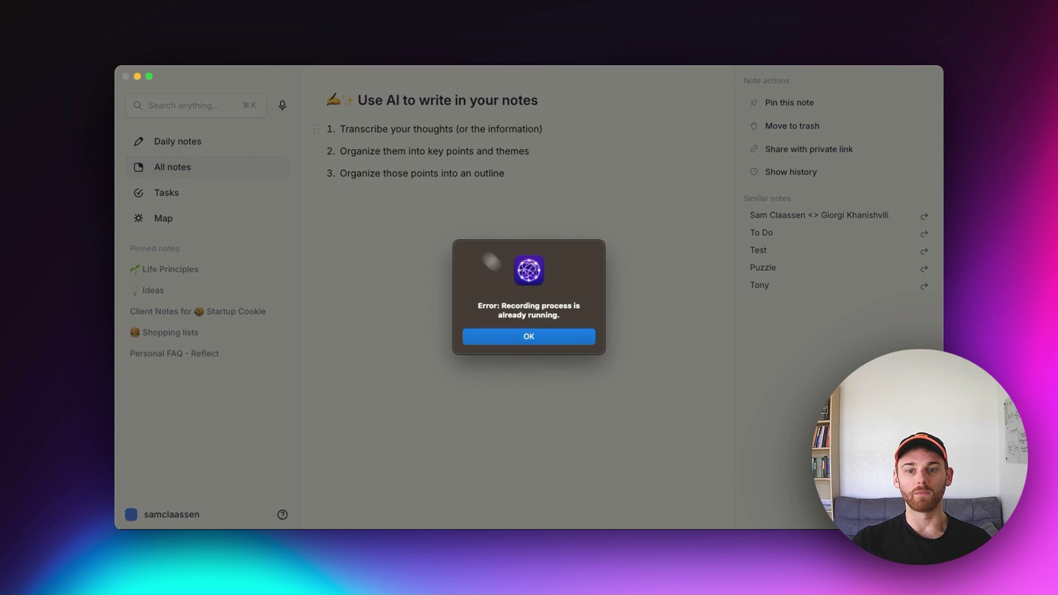
left_click(544, 338)
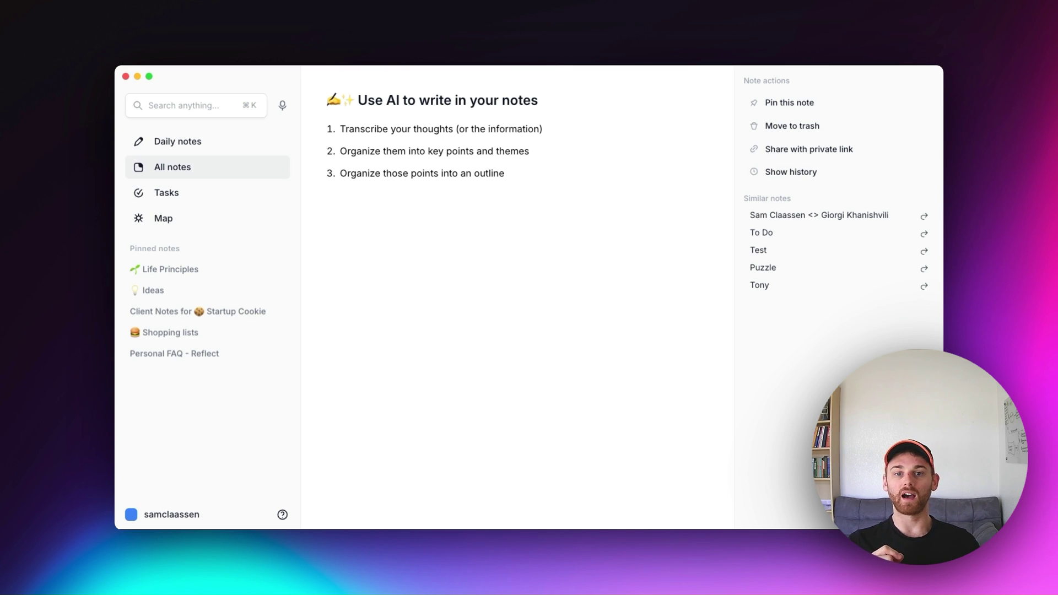
left_click(527, 177)
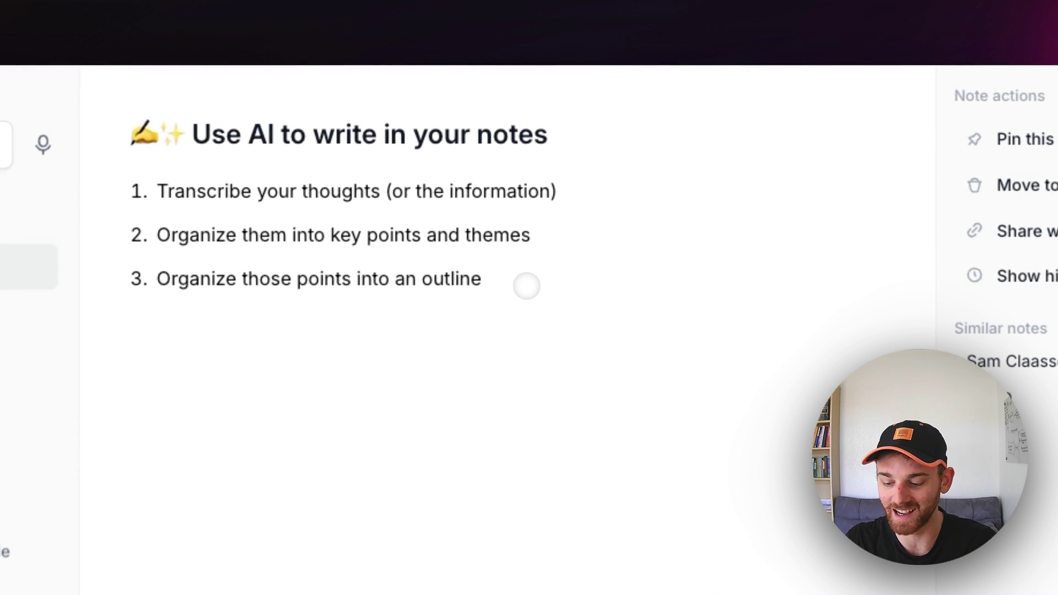
key("Return")
type("Have ")
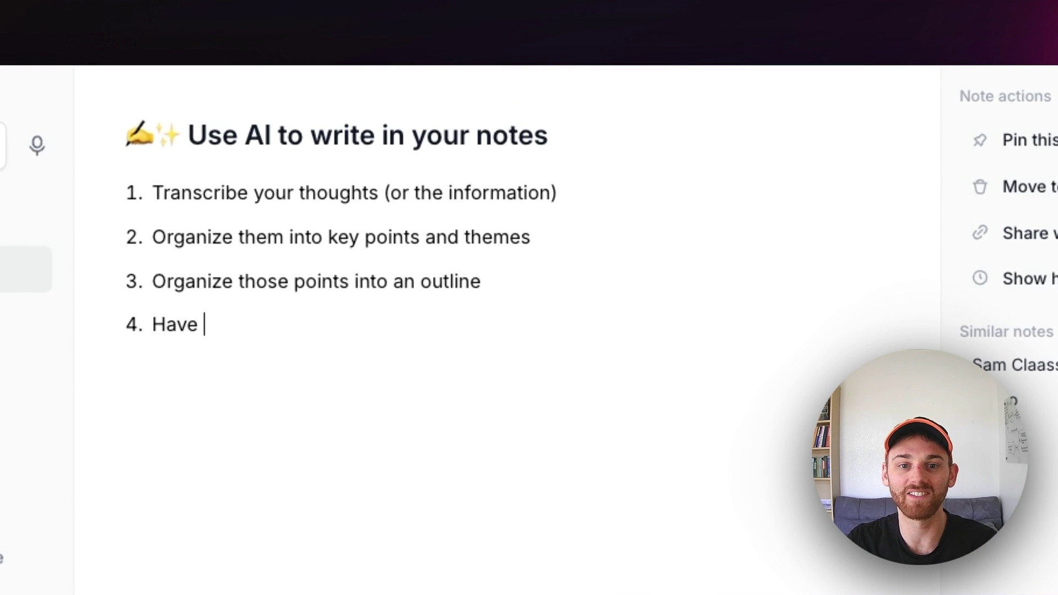
type("AI generate an")
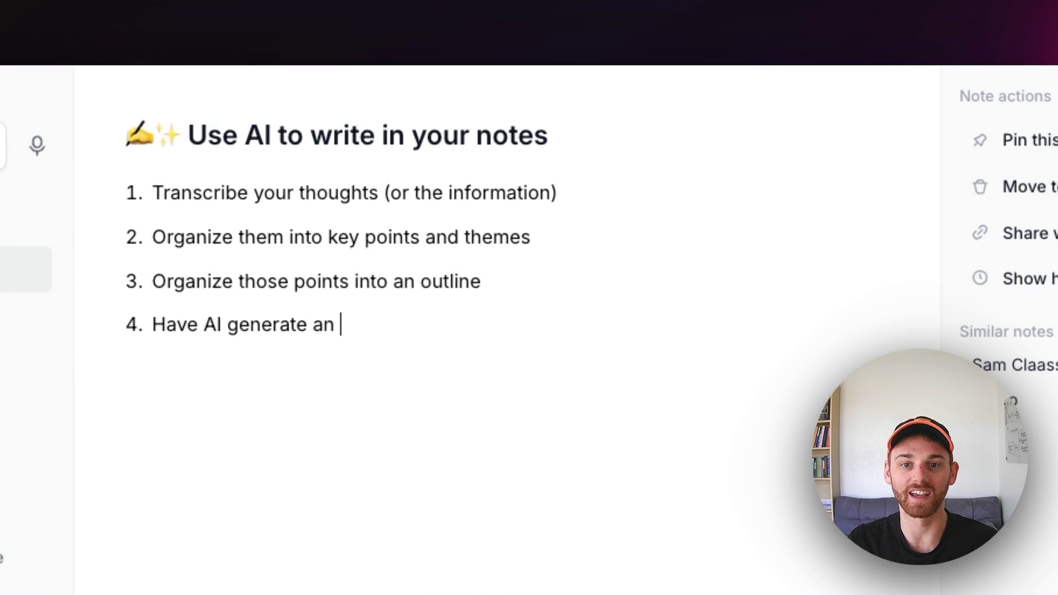
key("BackSpace")
key("BackSpace")
type("artice")
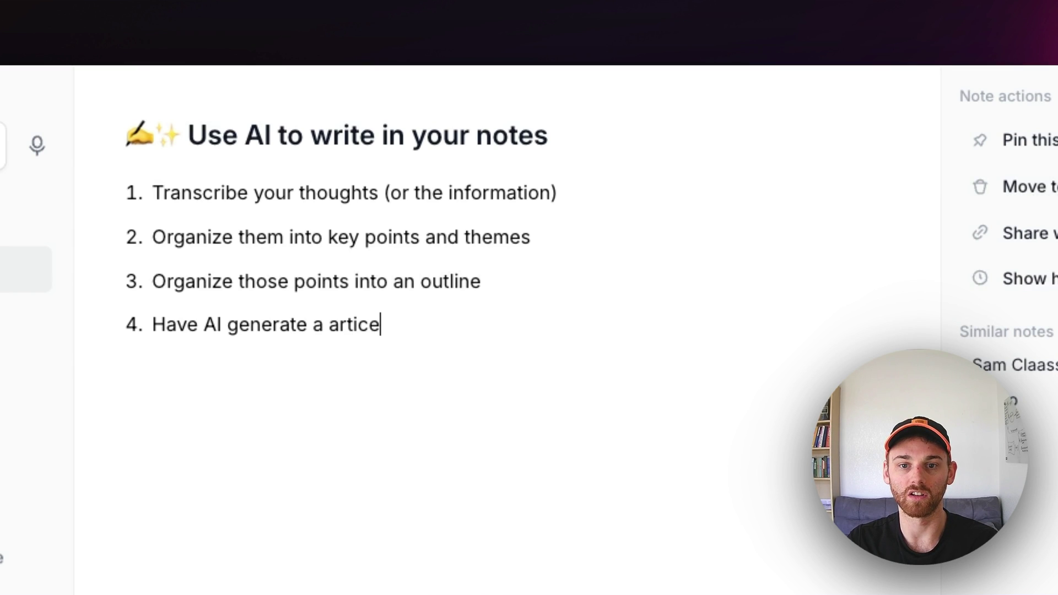
key("BackSpace")
key("BackSpace")
type("cle draft")
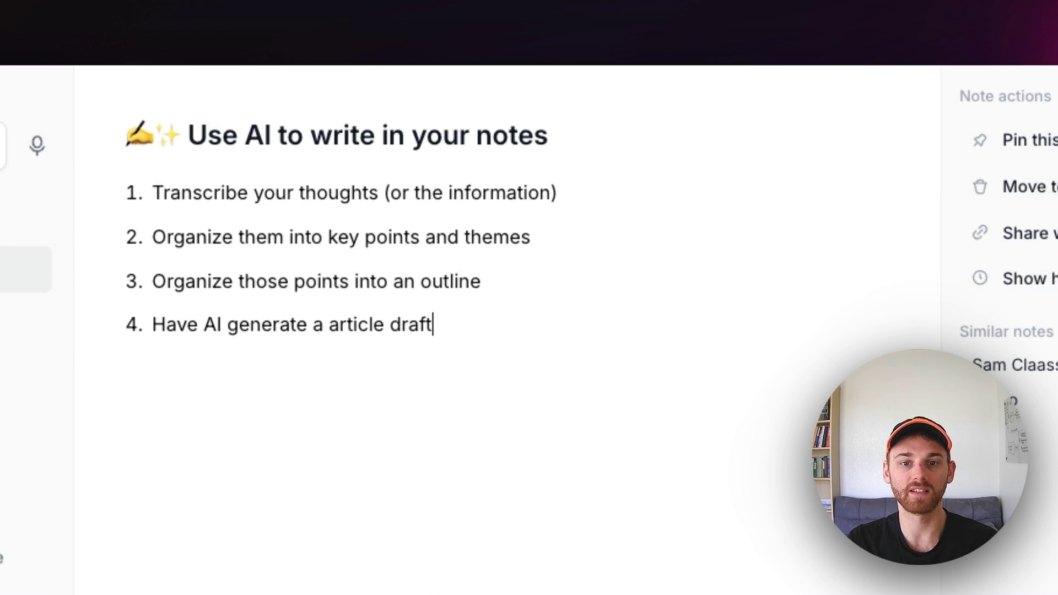
type(" using #")
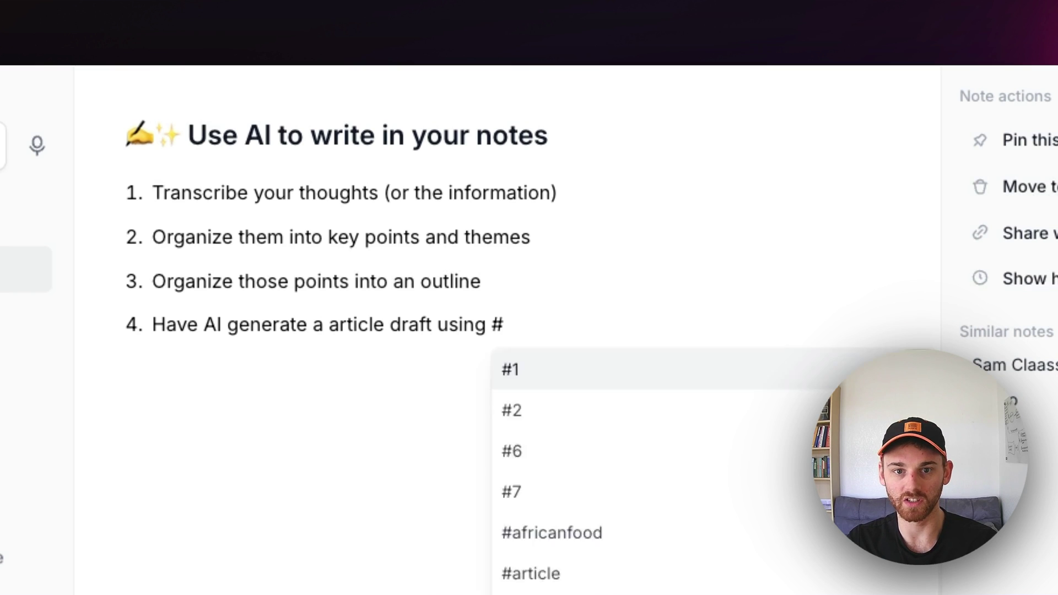
type("2 + ")
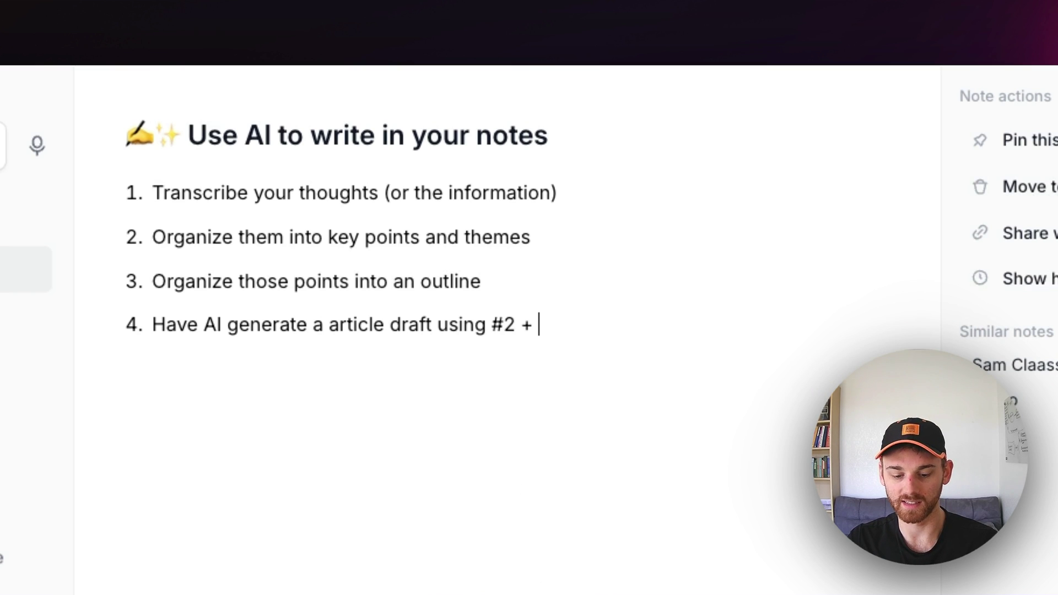
type("#3")
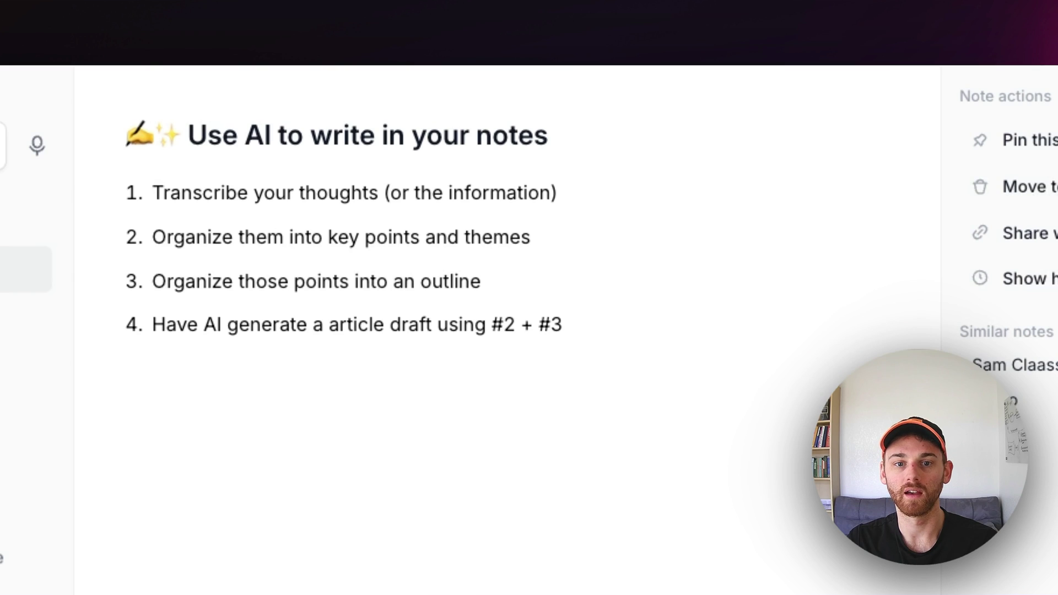
Add step 5 to the list: 'Tweak as needed'
key("Return")
type("Revie")
key("BackSpace")
key("BackSpace")
key("BackSpace")
key("BackSpace")
key("BackSpace")
type("Tweak as needed")
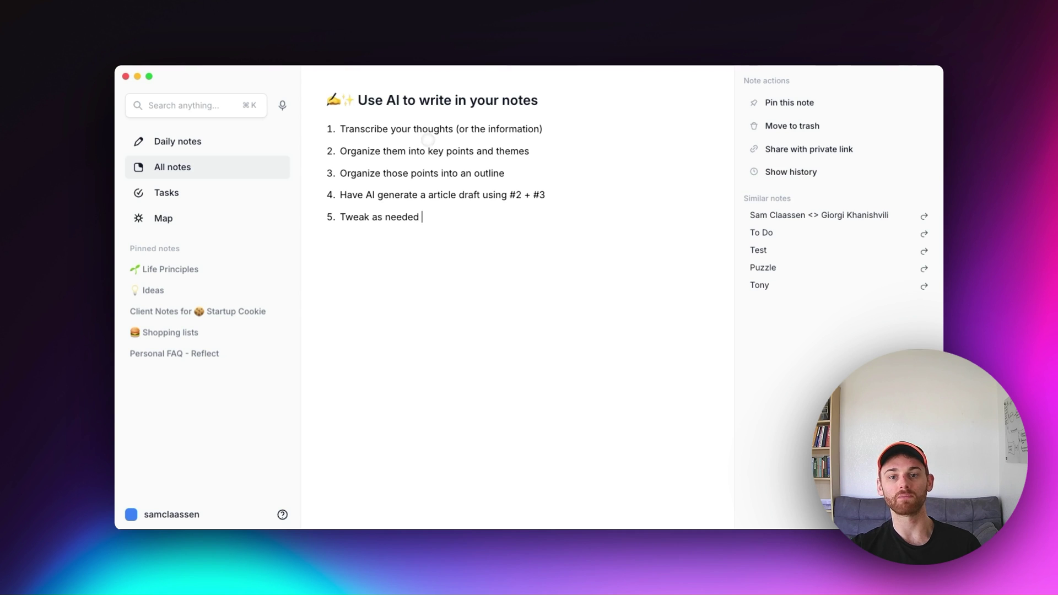
triple_click(430, 151)
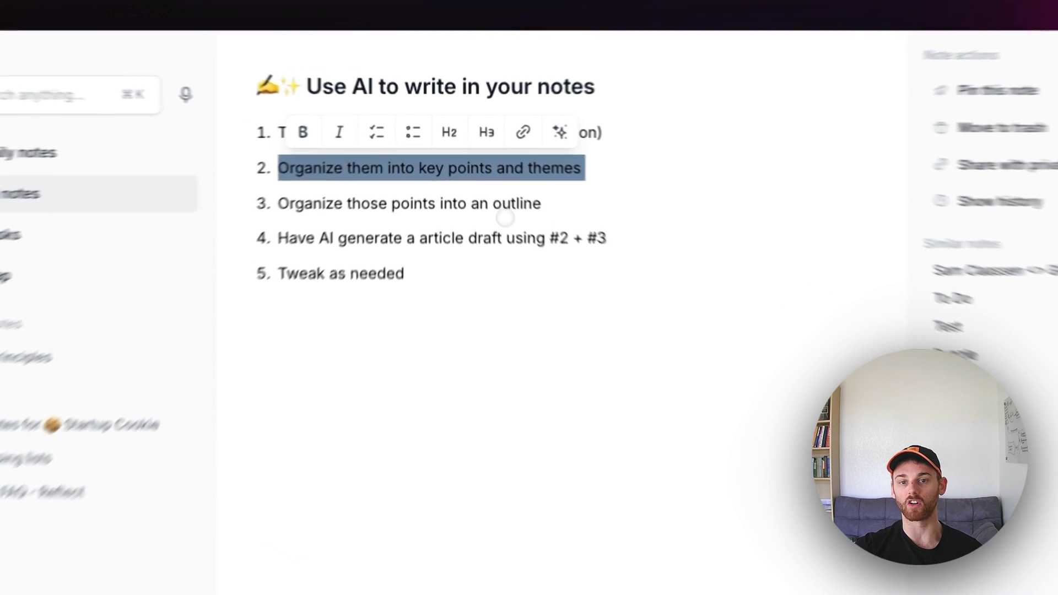
triple_click(483, 175)
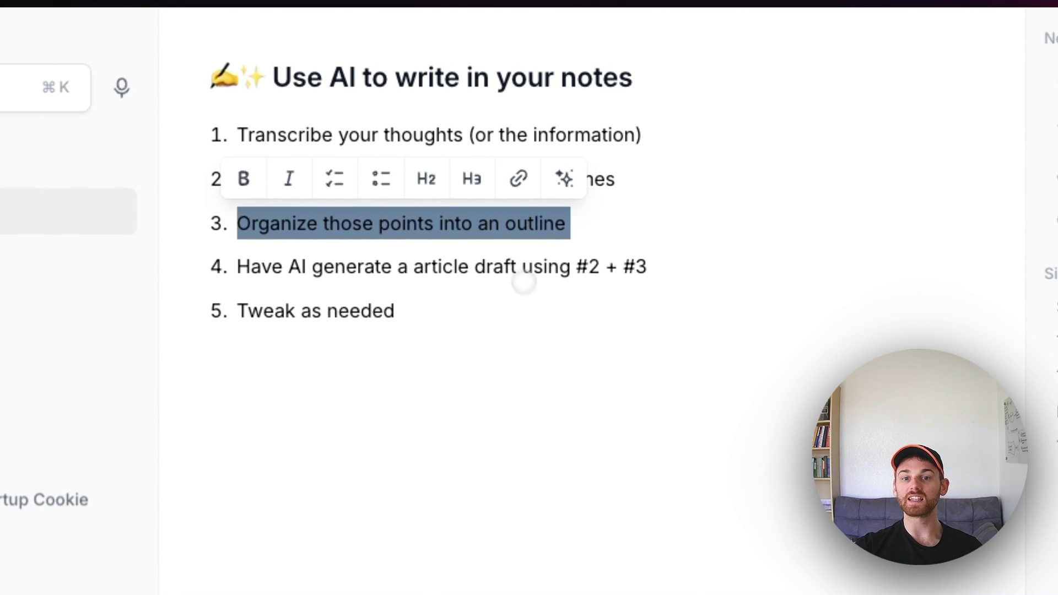
left_click(525, 287)
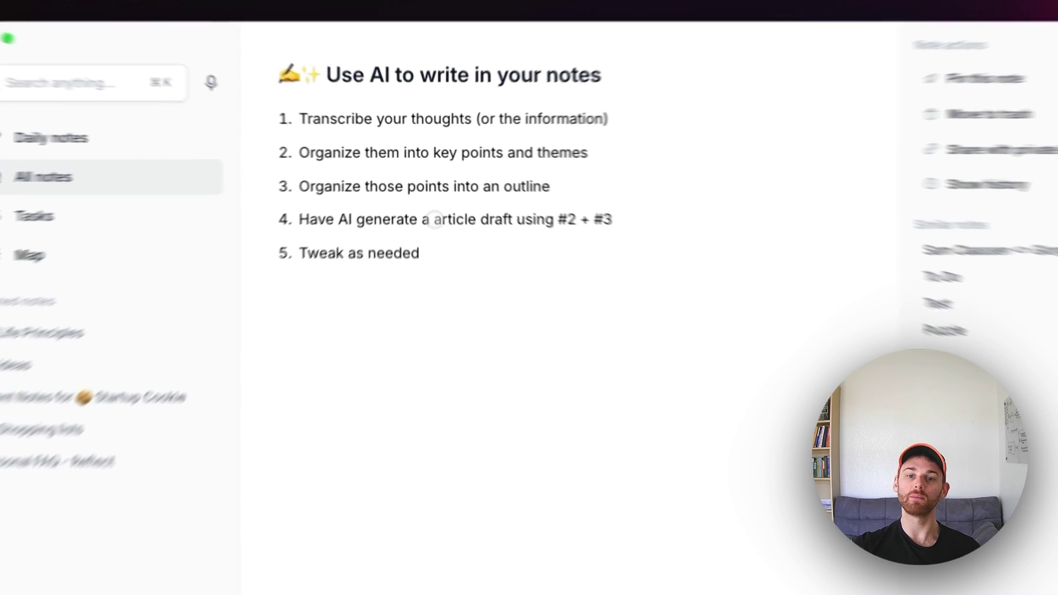
triple_click(435, 195)
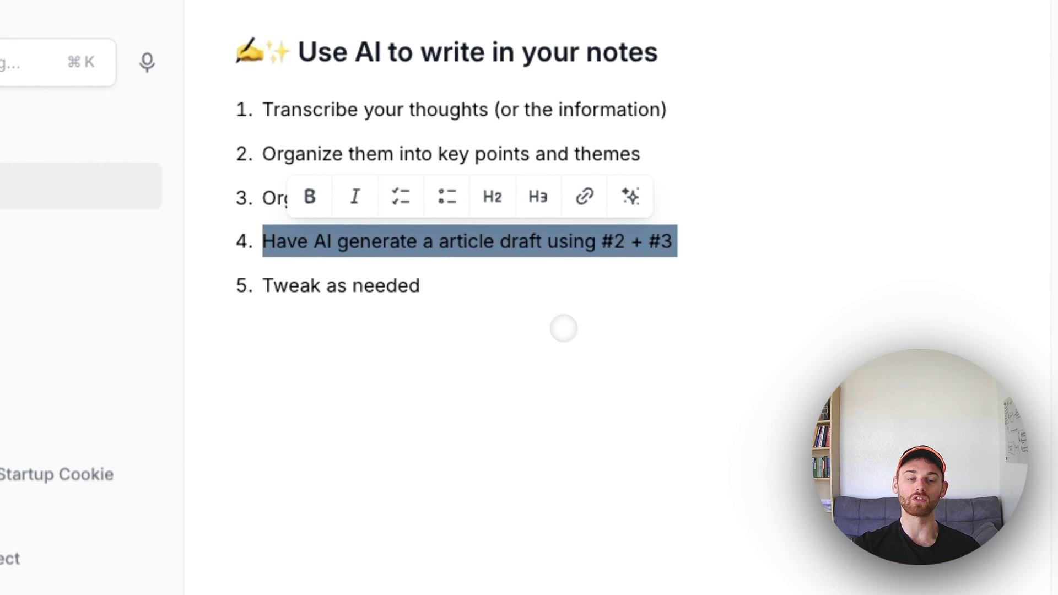
left_click(557, 322)
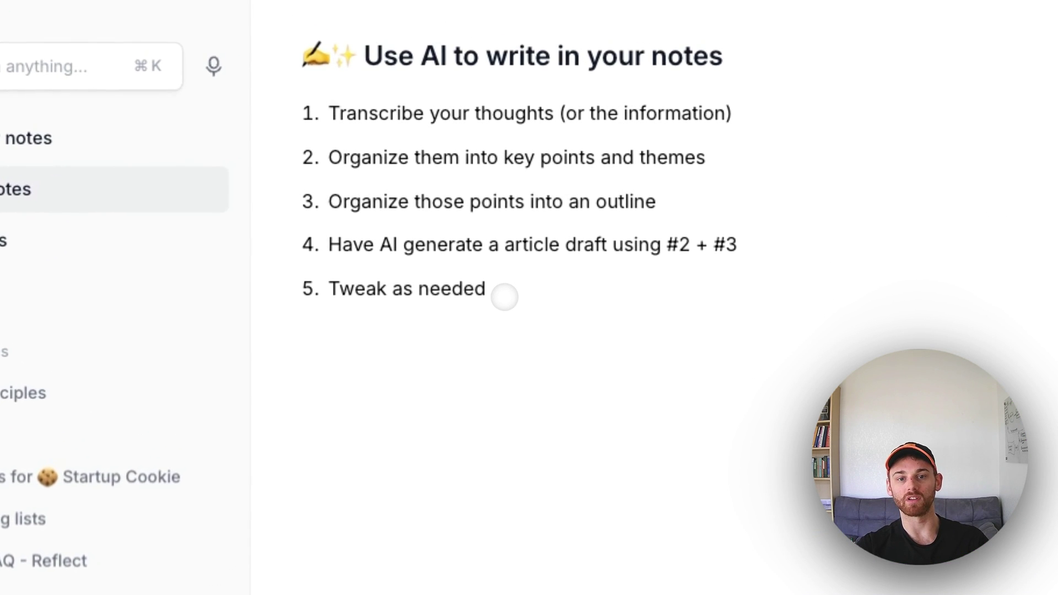
Add a sixth list item reading 'Use AI as a copy editor'
key("Return")
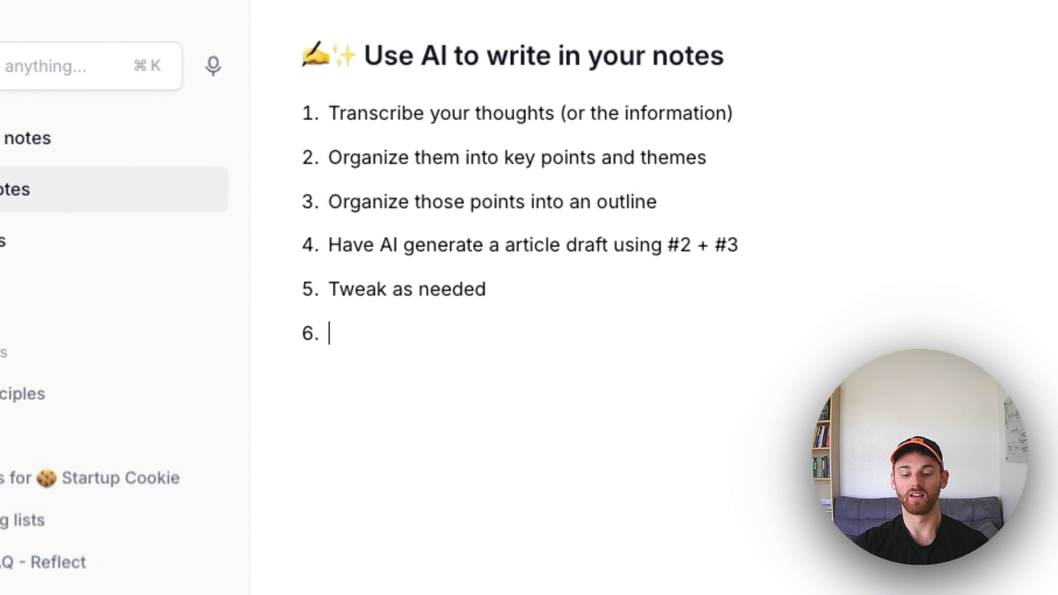
type("Use AI as a c")
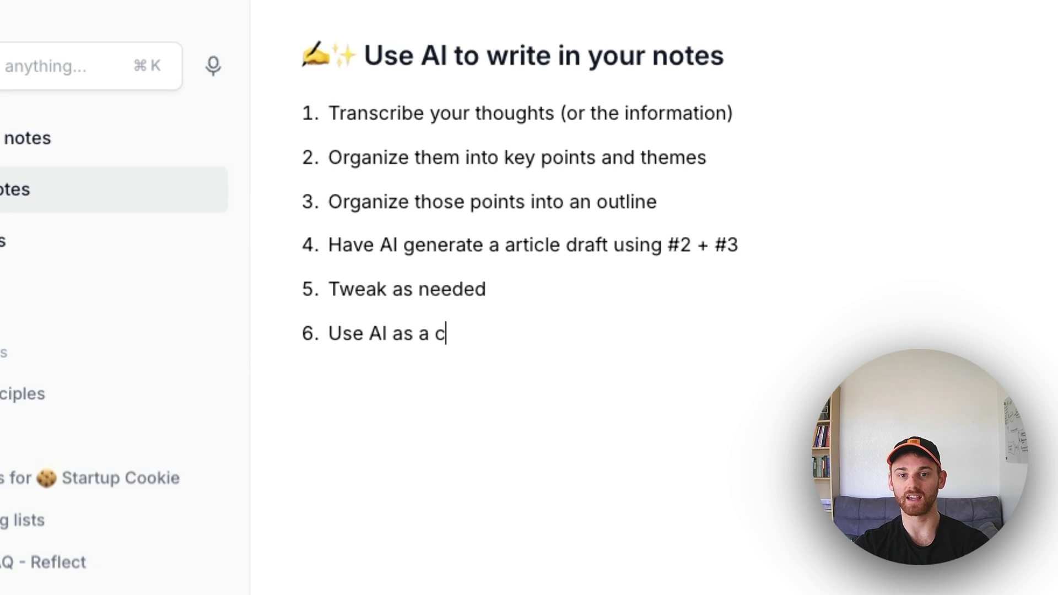
type("opy editor")
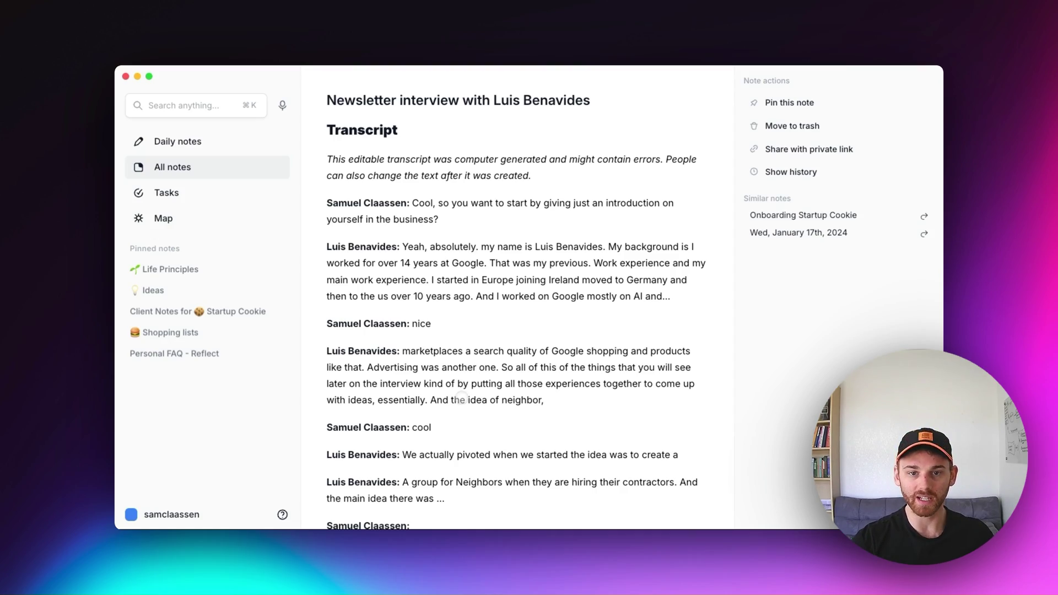
Select the entire transcript, from the meeting-ended line up to the Transcript heading
scroll(435, 398, "down", 20)
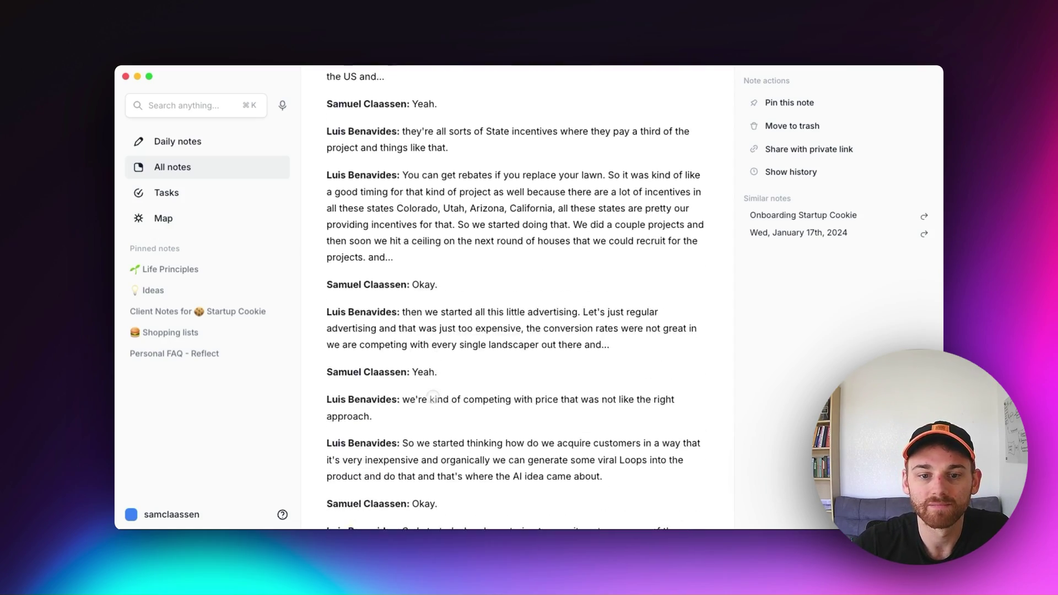
scroll(432, 397, "down", 15)
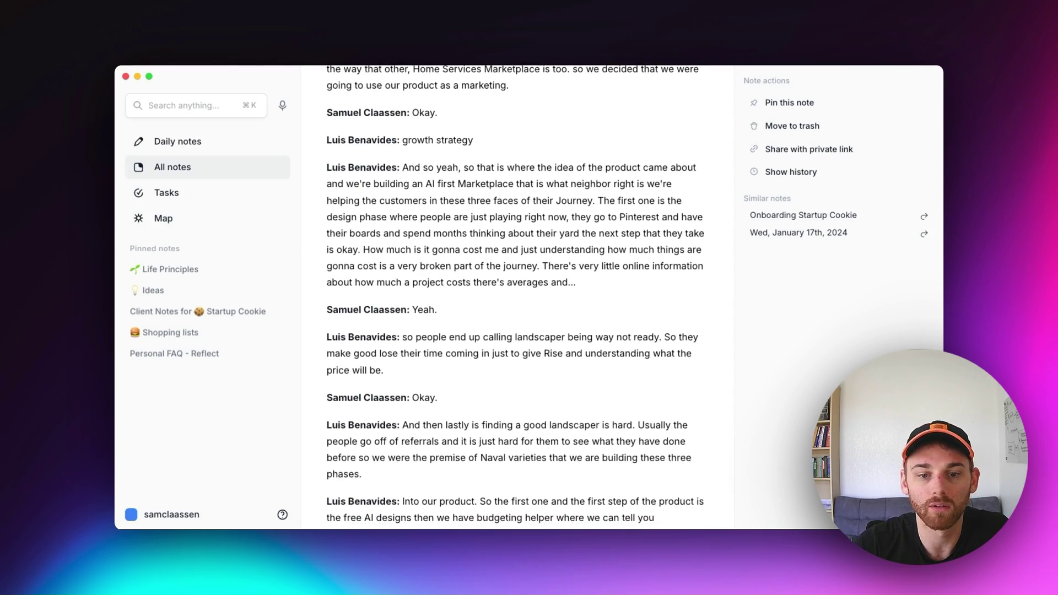
scroll(517, 298, "down", 4)
scroll(517, 298, "down", 4)
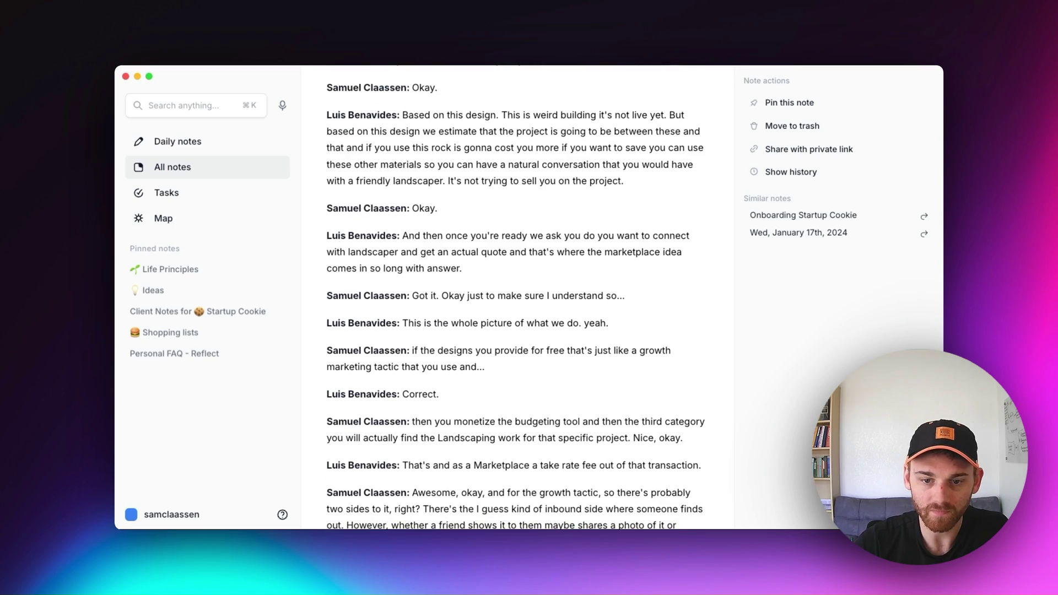
scroll(517, 298, "down", 3)
scroll(517, 297, "down", 12)
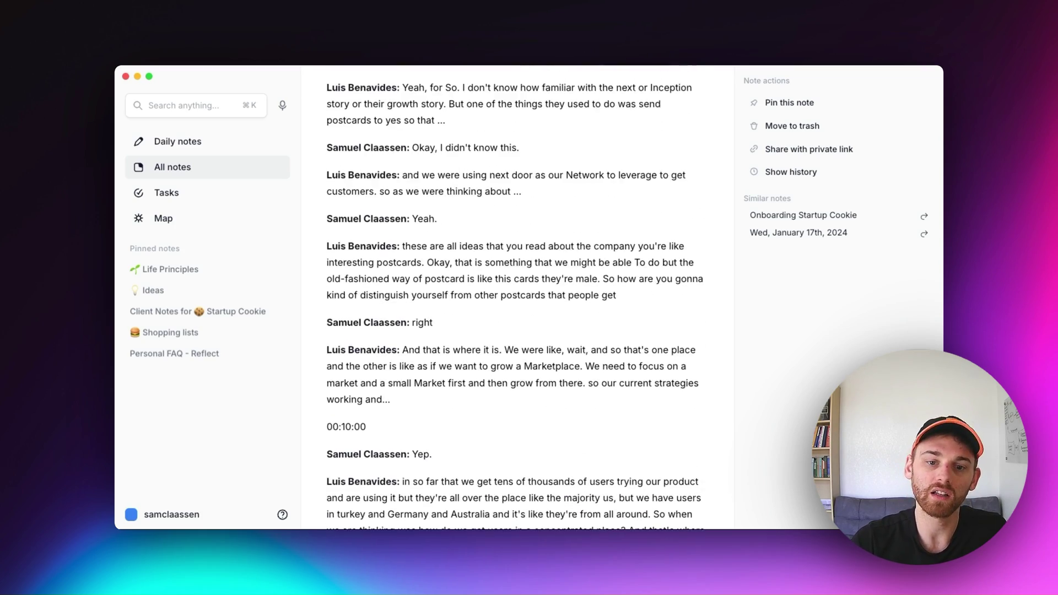
scroll(517, 297, "down", 20)
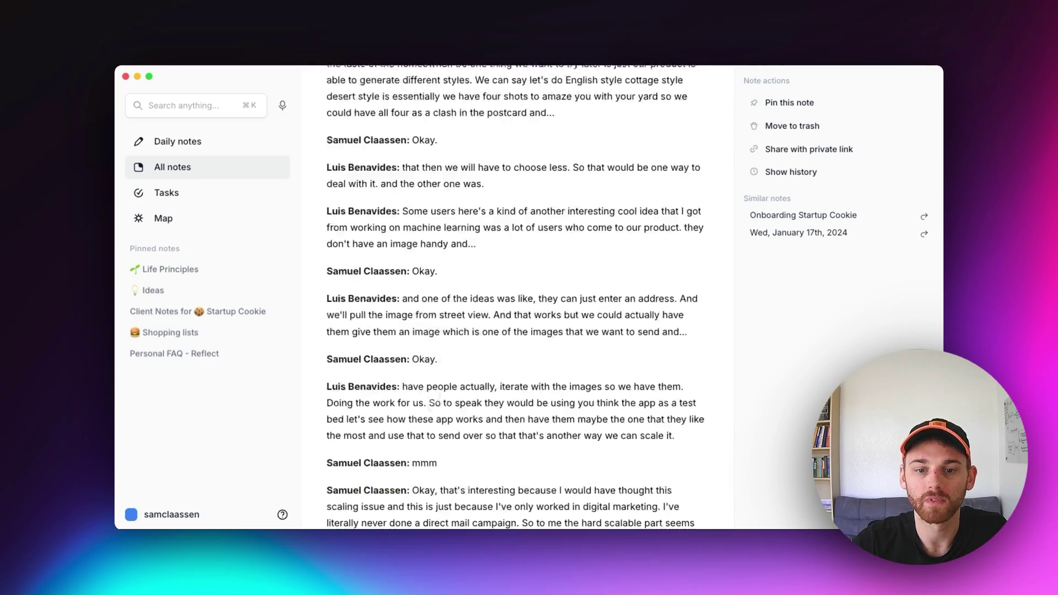
scroll(434, 396, "down", 20)
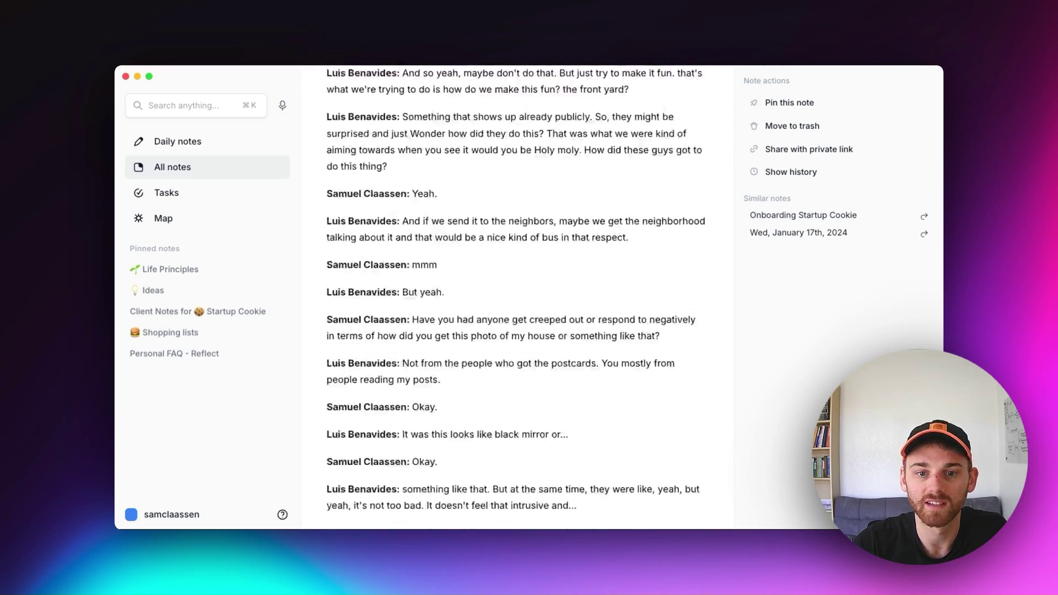
scroll(468, 421, "down", 10)
scroll(468, 421, "up", 6)
scroll(468, 421, "down", 1)
scroll(468, 421, "down", 2)
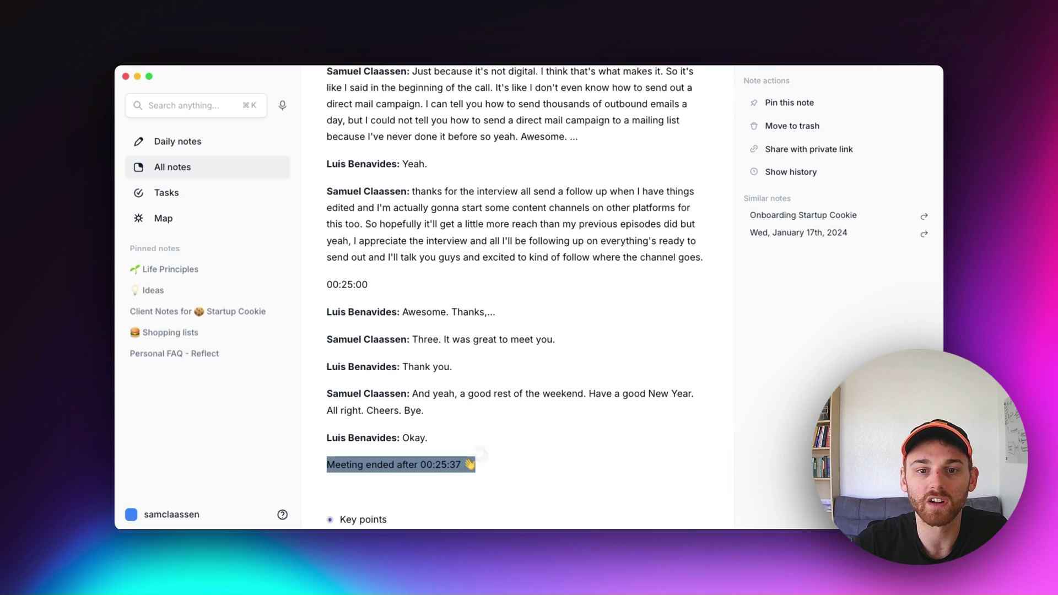
left_click_drag(472, 441, 307, 136)
Run the Interview Key Takeaways AI prompt on the selected transcript
key("super+j")
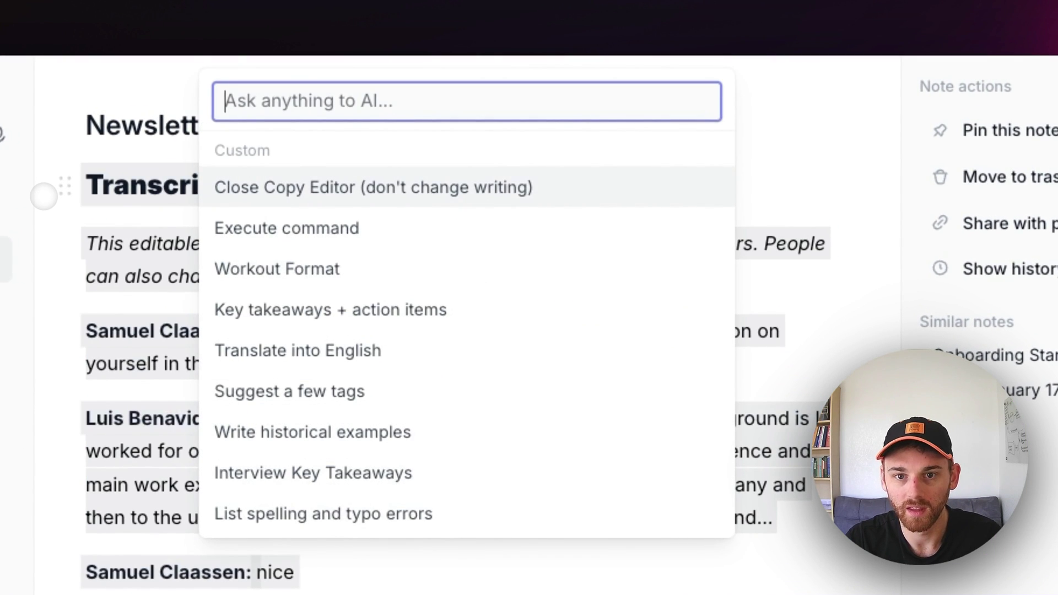
type("key")
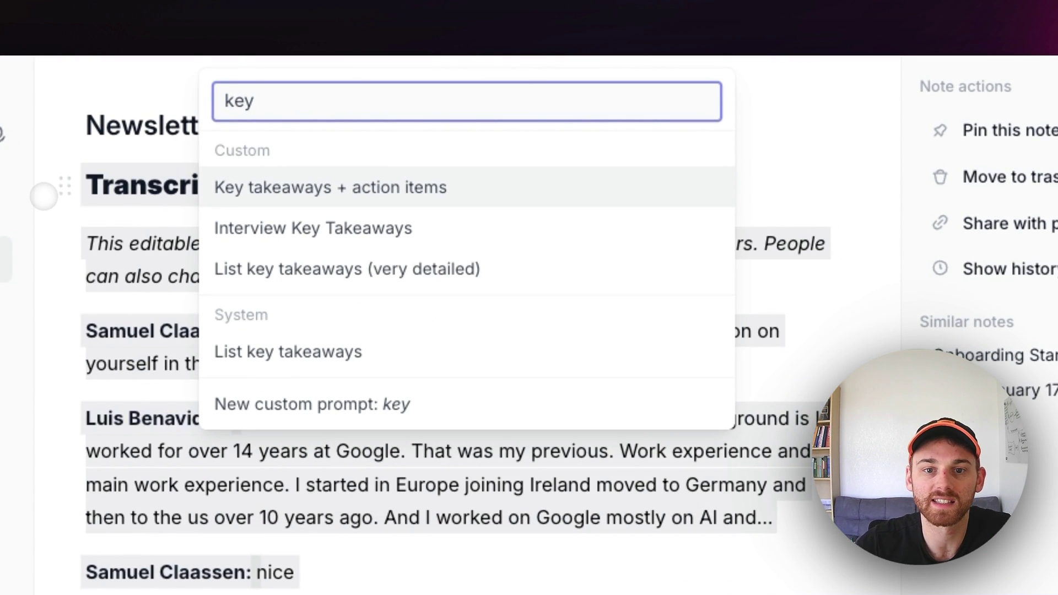
left_click(317, 230)
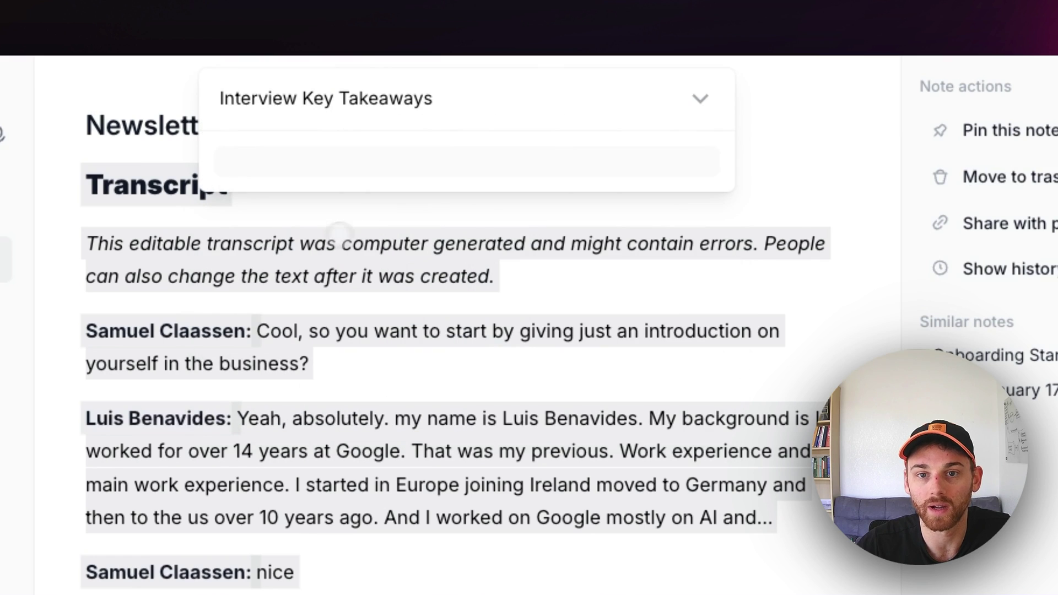
left_click(682, 122)
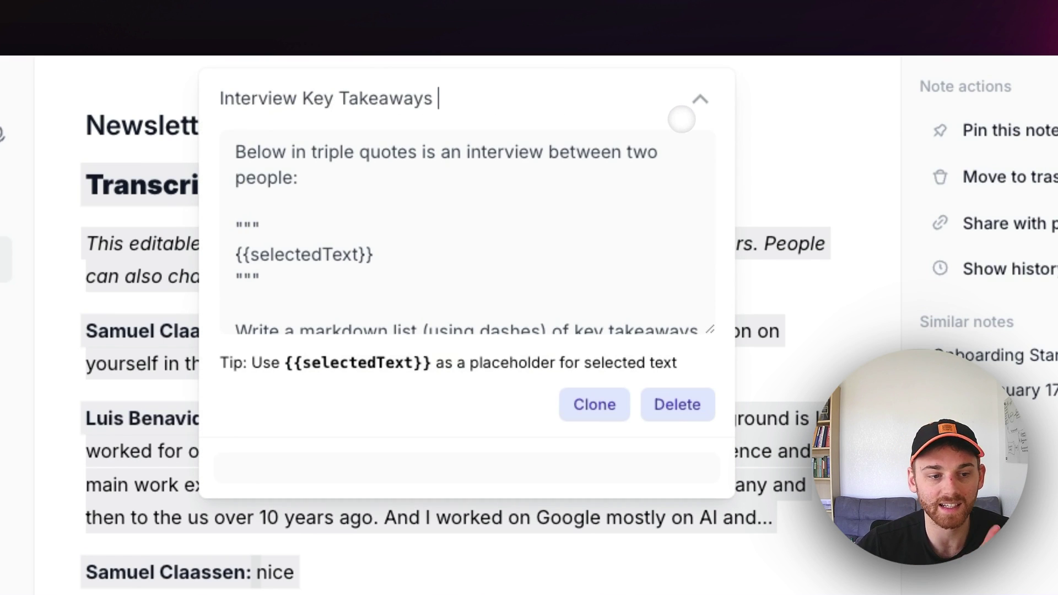
key("Return")
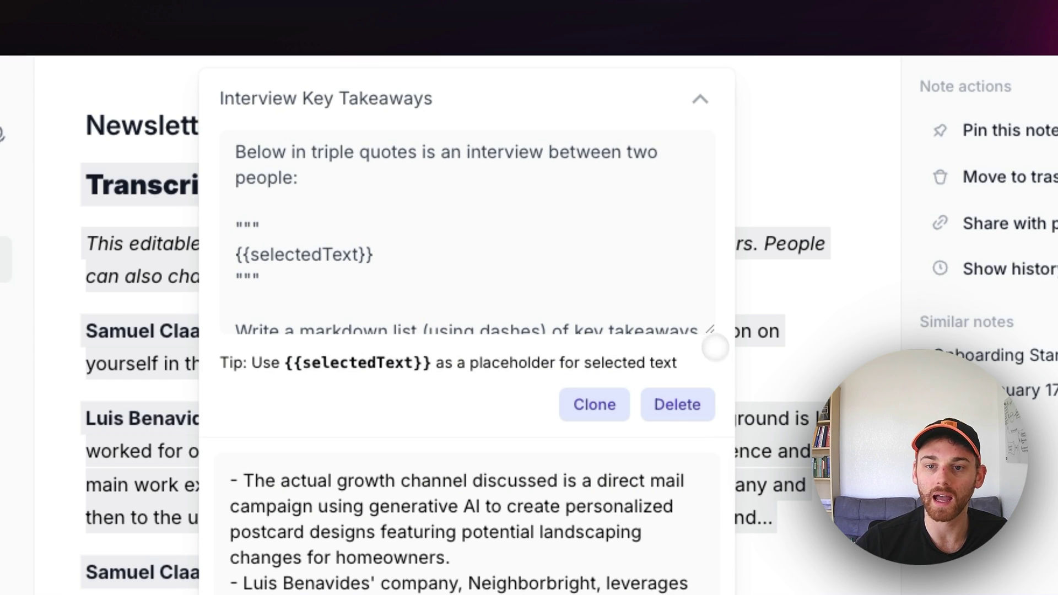
Read through the full prompt text, then insert the generated key takeaways into the note
left_click_drag(714, 345, 708, 579)
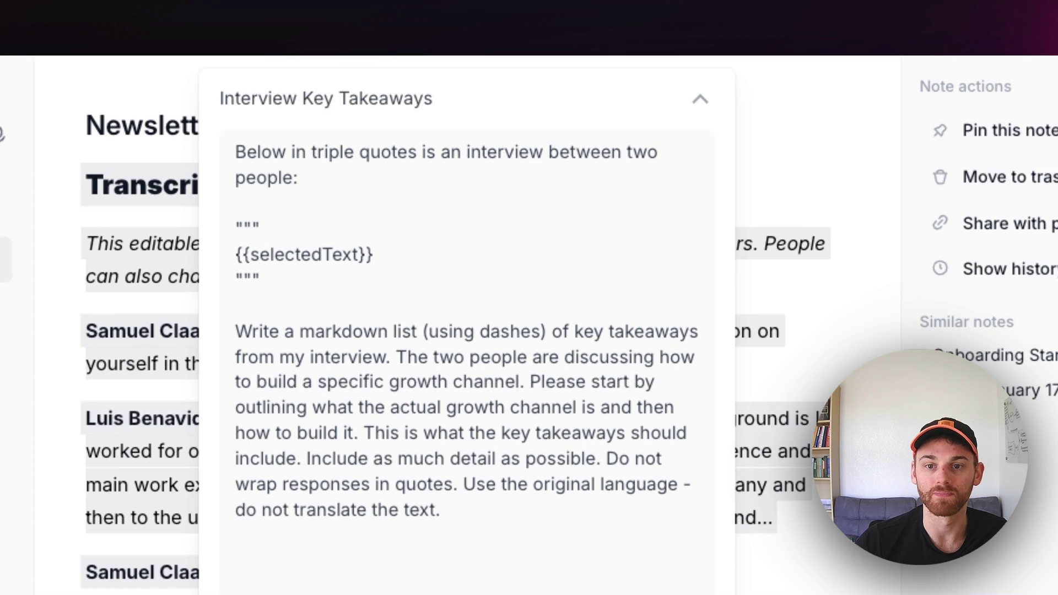
triple_click(317, 362)
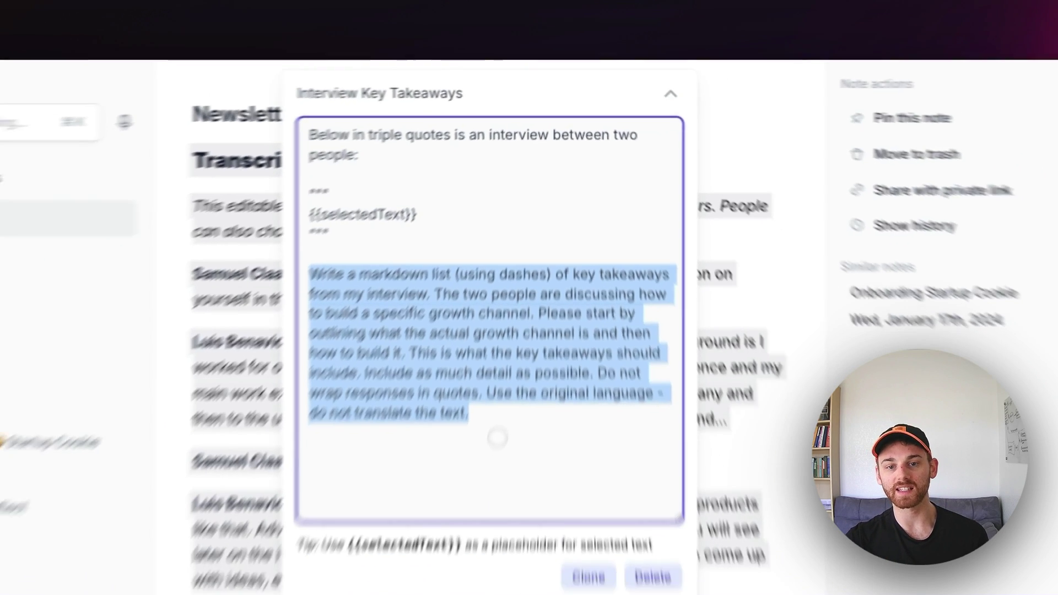
left_click(477, 588)
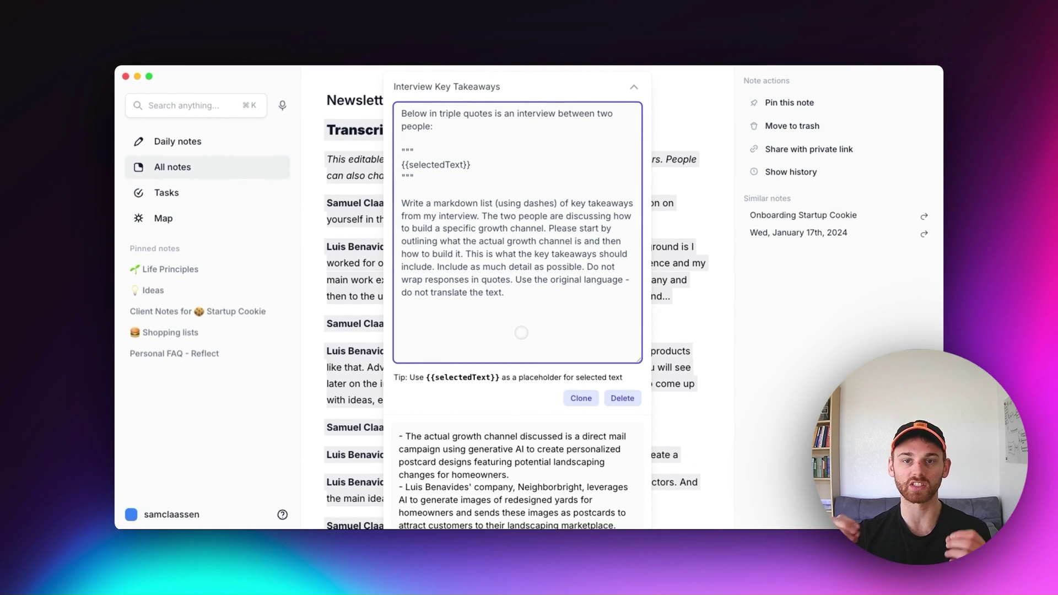
scroll(521, 332, "down", 10)
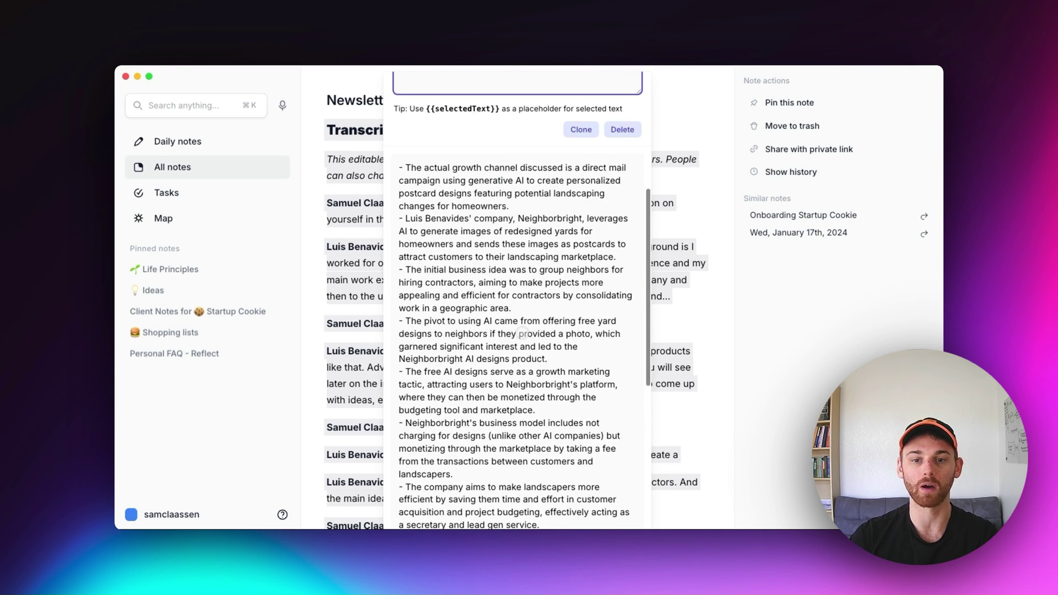
scroll(529, 330, "up", 5)
scroll(529, 330, "down", 4)
scroll(524, 319, "up", 4)
scroll(513, 298, "down", 4)
scroll(492, 264, "up", 2)
scroll(491, 264, "up", 2)
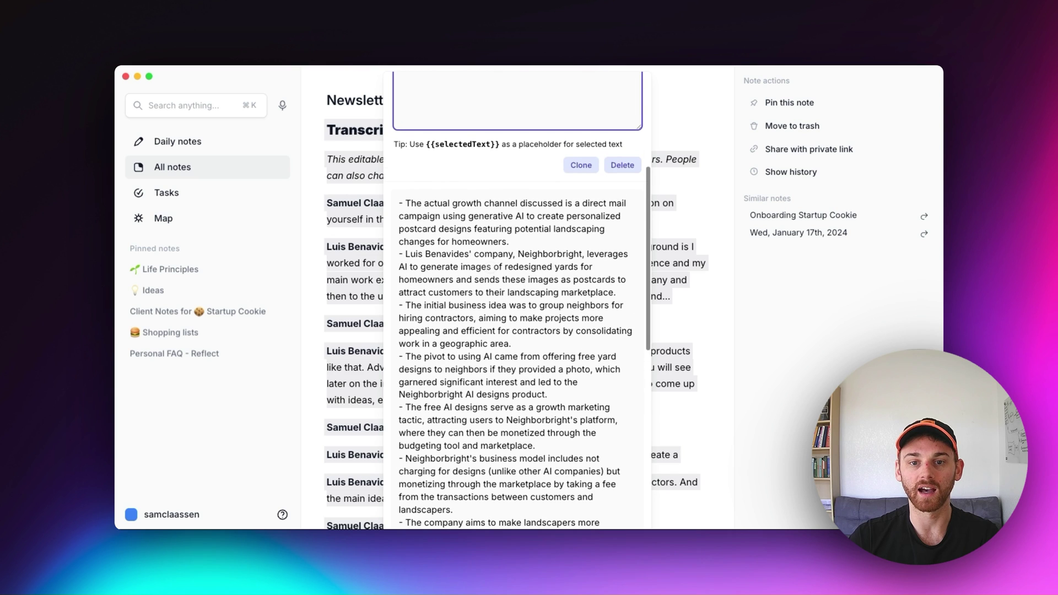
scroll(490, 265, "down", 8)
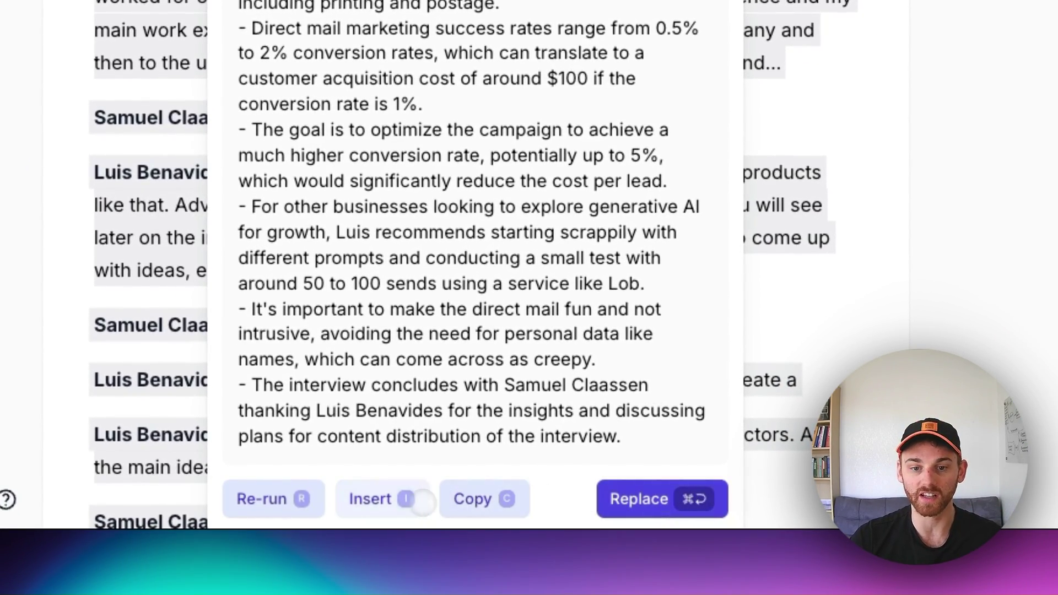
left_click(380, 499)
Delete the initial-business-idea and pivot-to-AI bullets from the takeaways
scroll(399, 452, "down", 20)
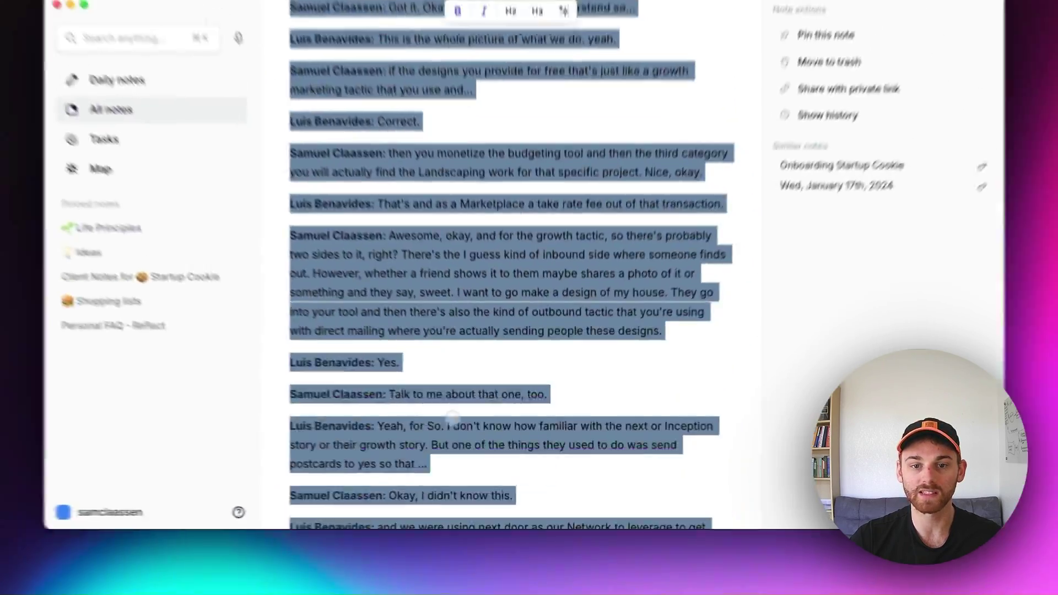
scroll(452, 418, "down", 20)
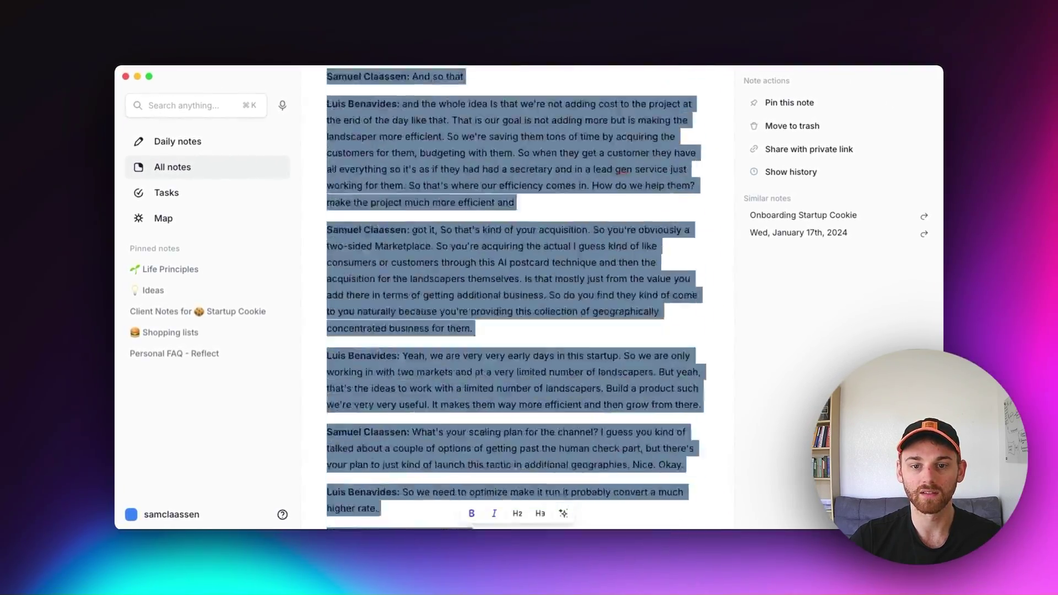
scroll(466, 433, "down", 20)
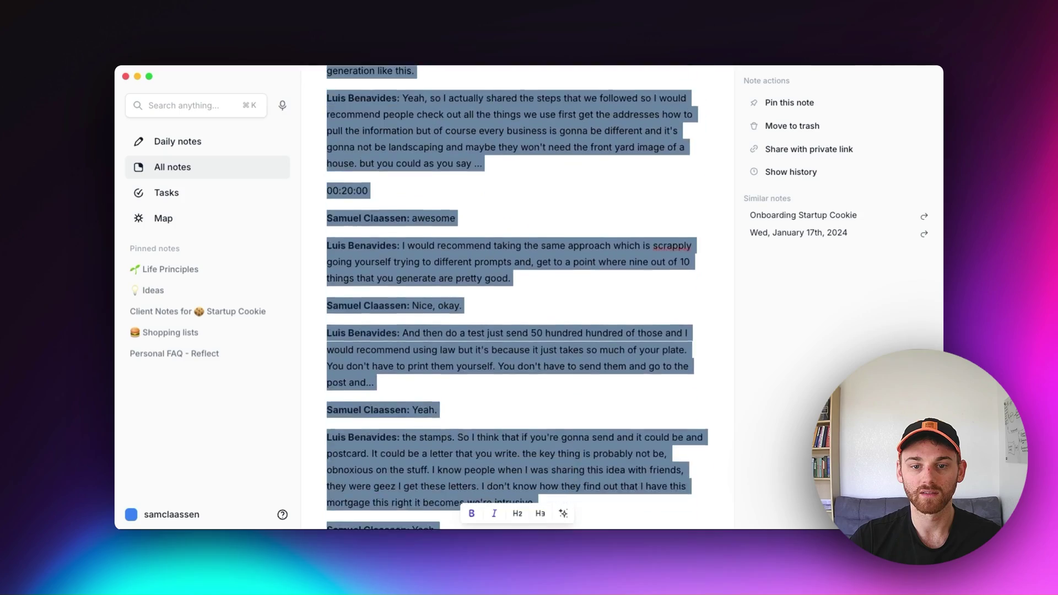
scroll(467, 433, "up", 1)
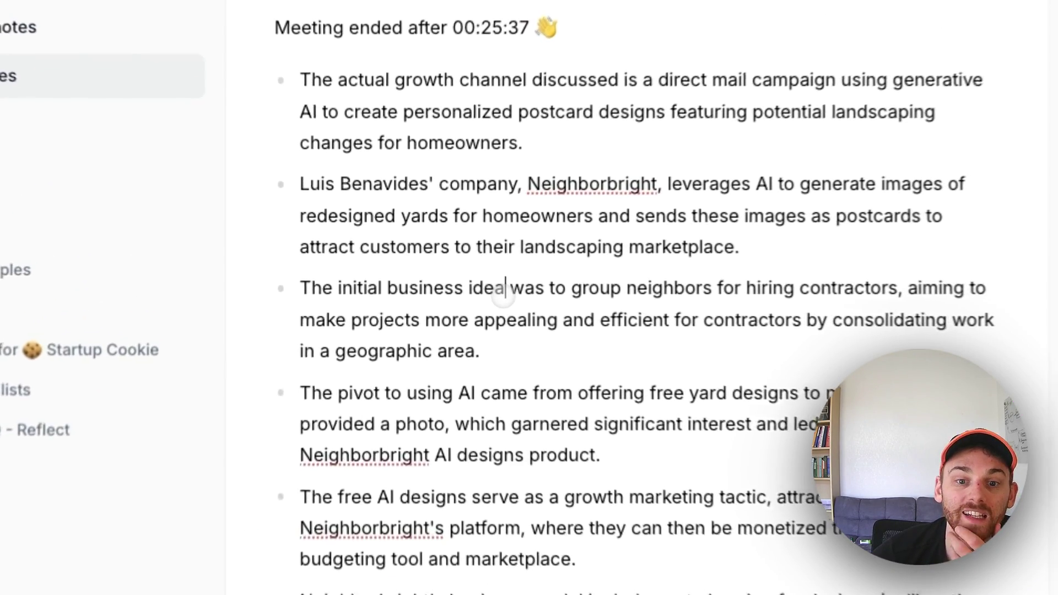
triple_click(452, 281)
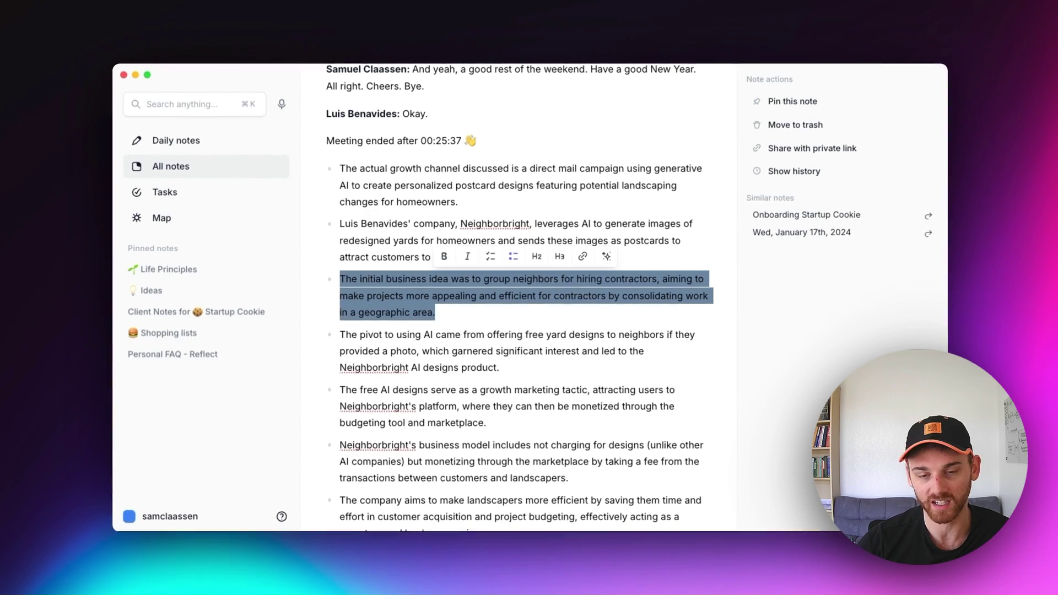
key("BackSpace")
key("BackSpace")
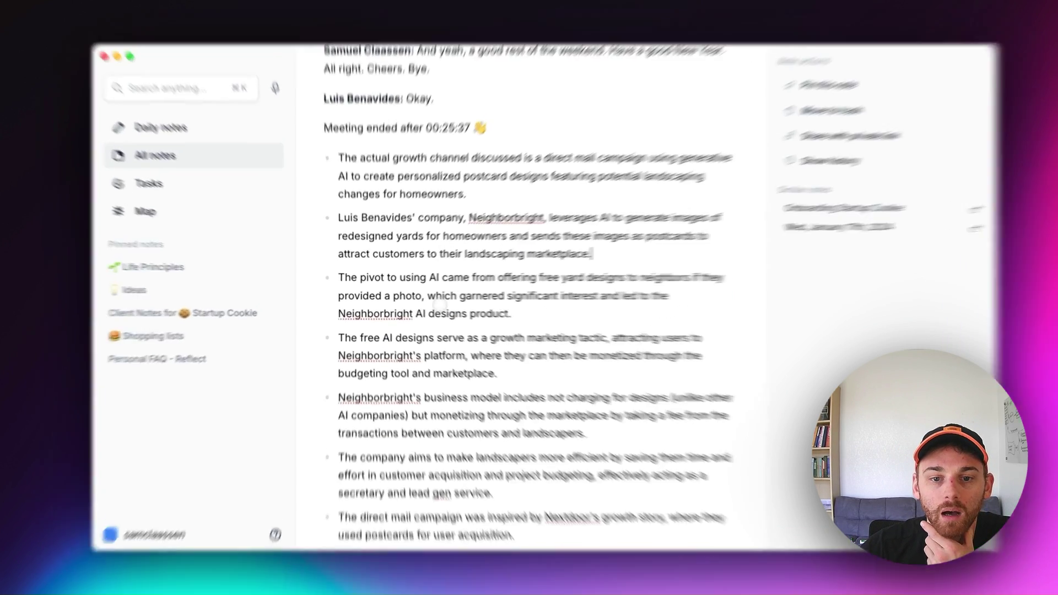
triple_click(447, 284)
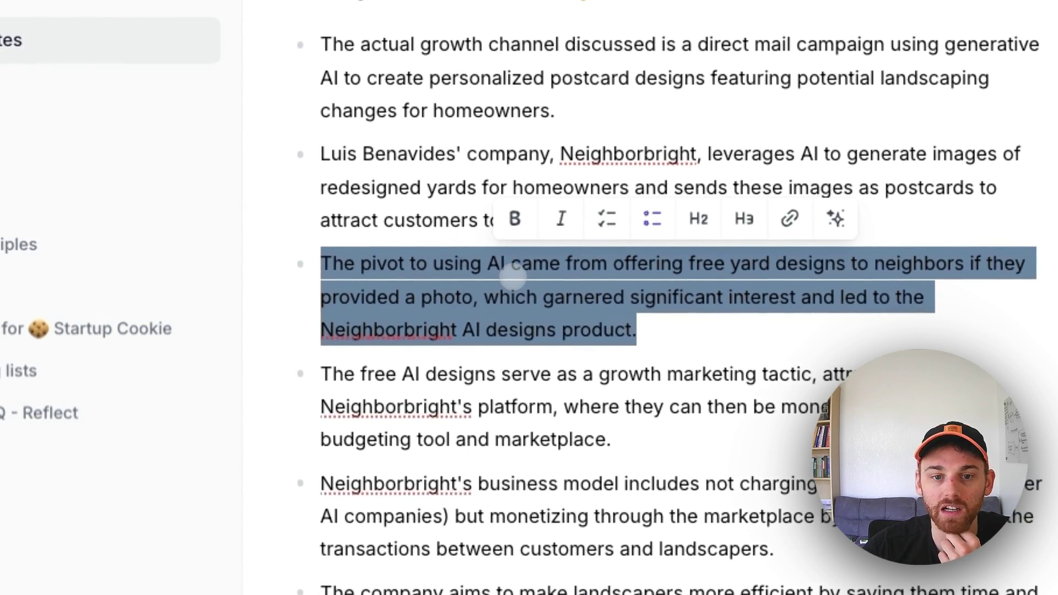
key("BackSpace")
key("BackSpace")
key("BackSpace")
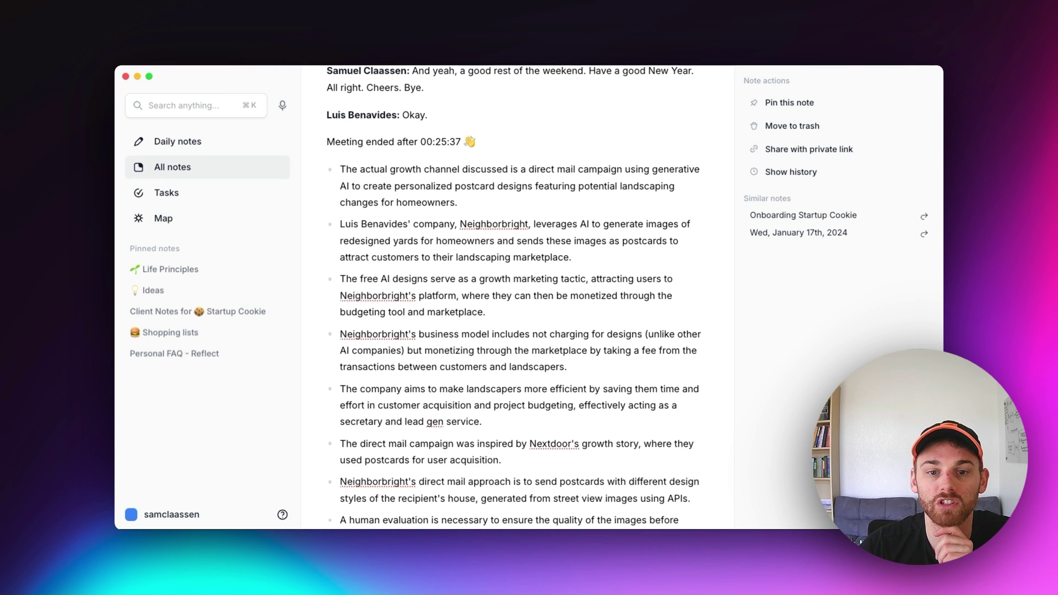
Delete the closing bullet about the interview ending
scroll(485, 326, "down", 3)
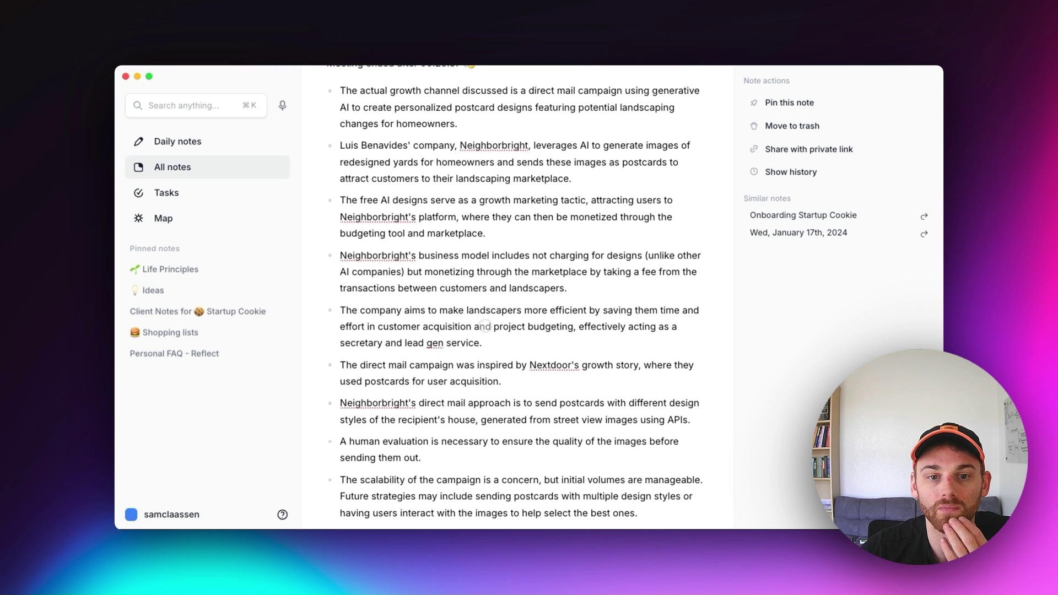
scroll(493, 218, "down", 2)
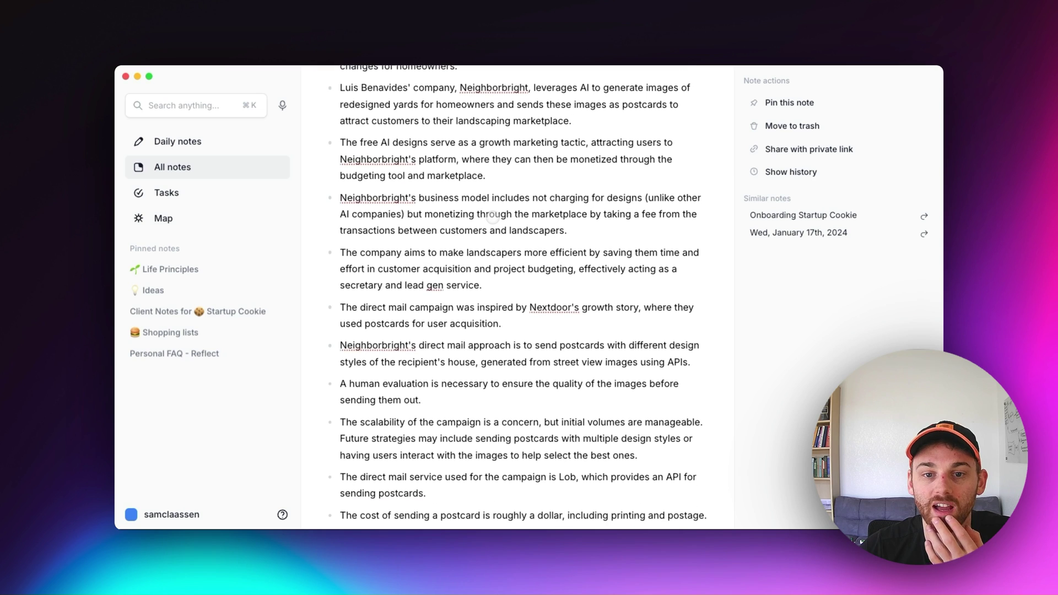
scroll(493, 217, "down", 3)
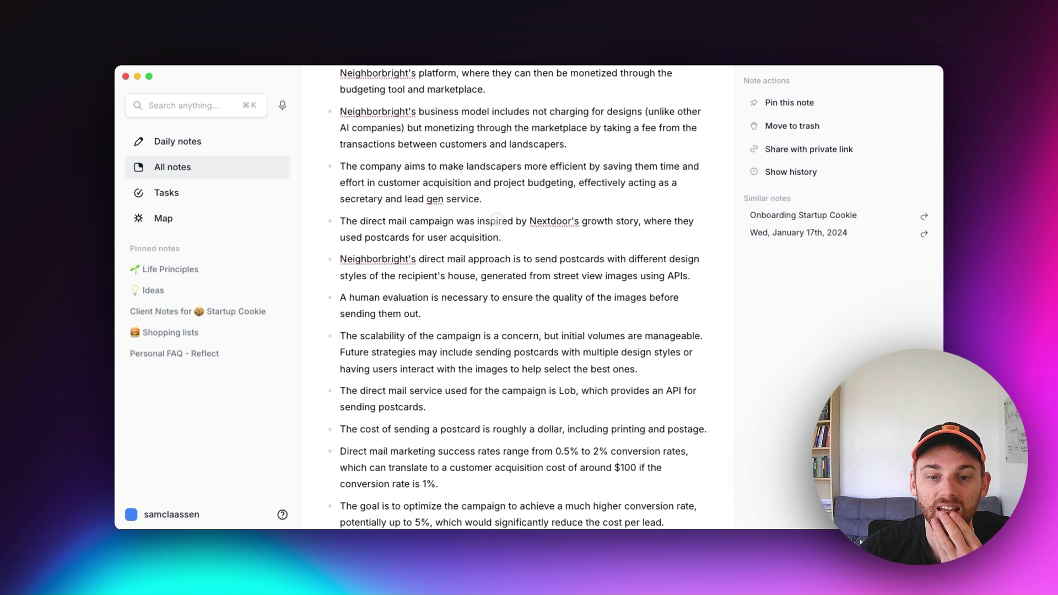
scroll(507, 397, "up", 1)
scroll(474, 424, "down", 15)
scroll(444, 451, "up", 9)
scroll(445, 453, "up", 2)
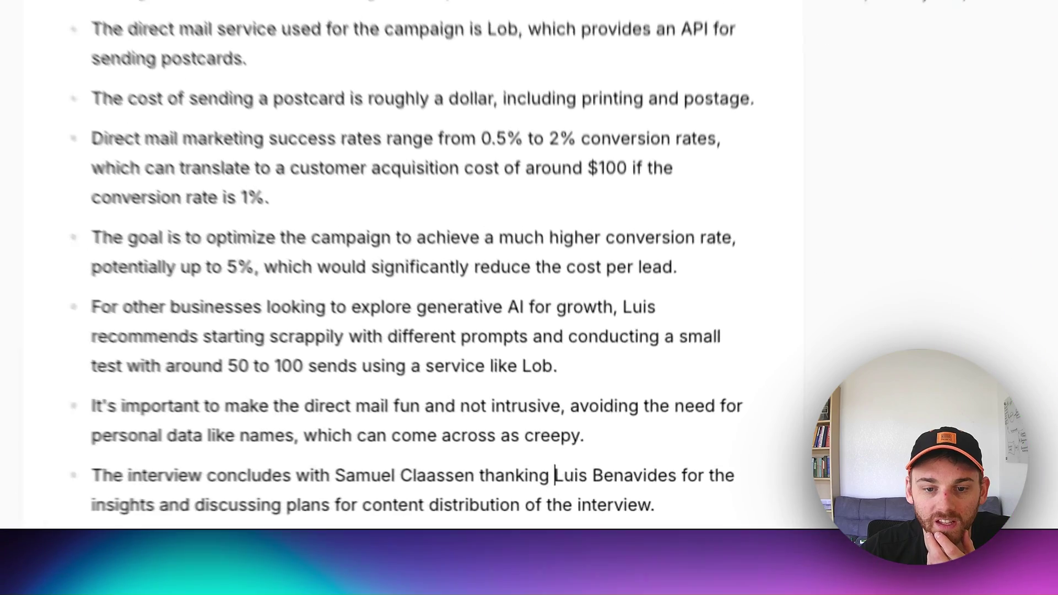
triple_click(597, 502)
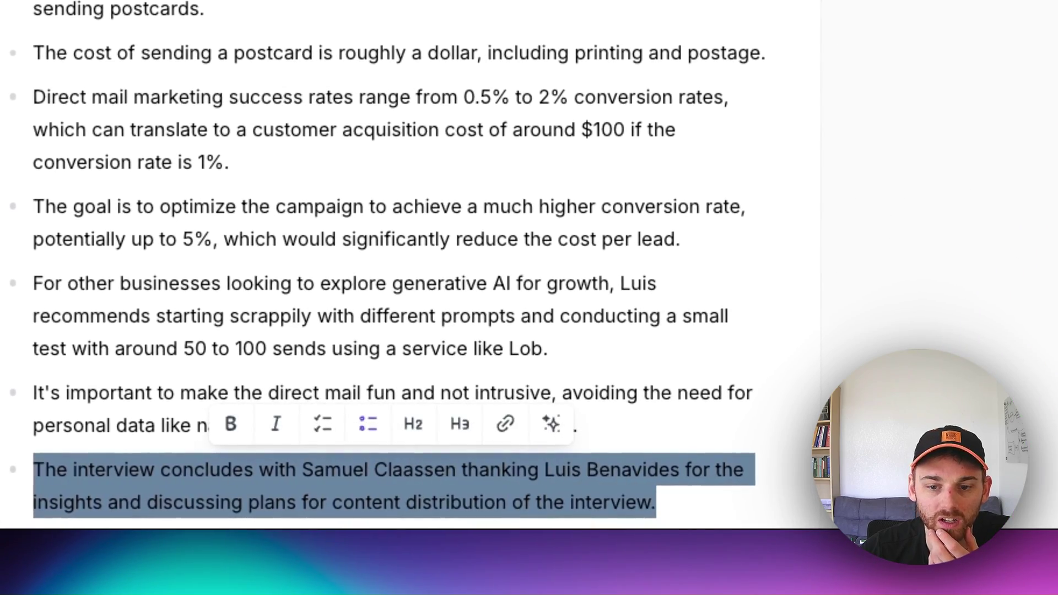
key("BackSpace")
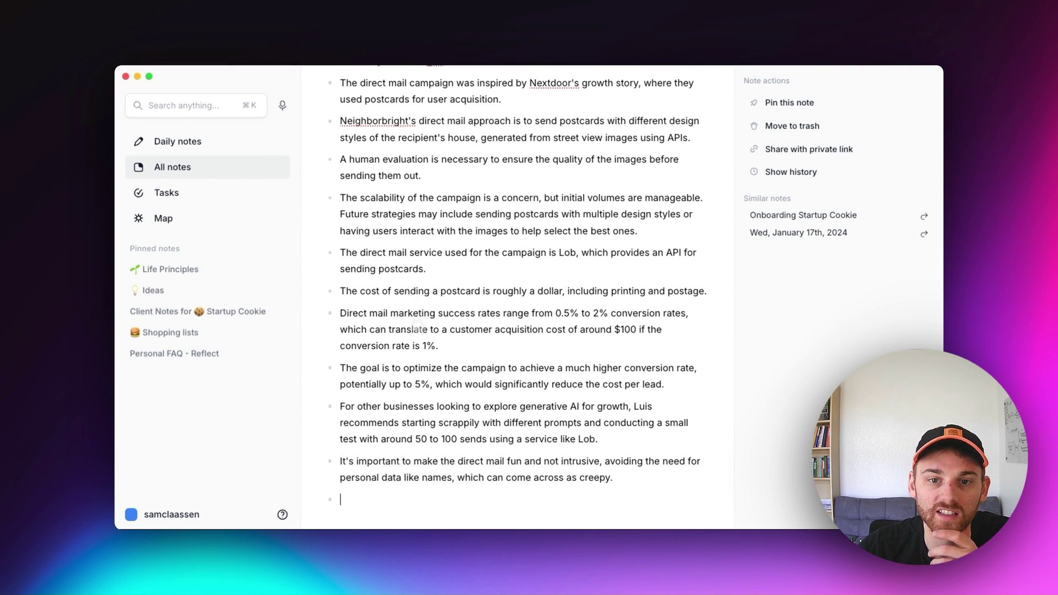
scroll(466, 188, "up", 10)
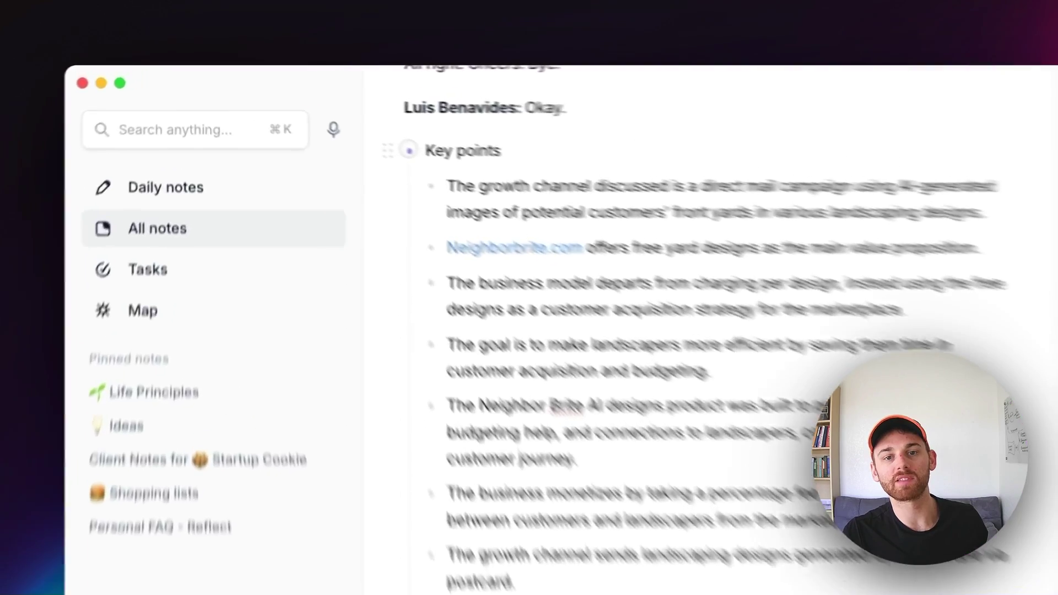
Delete the transcript text sitting between the Transcript heading and Key points
left_click(330, 119)
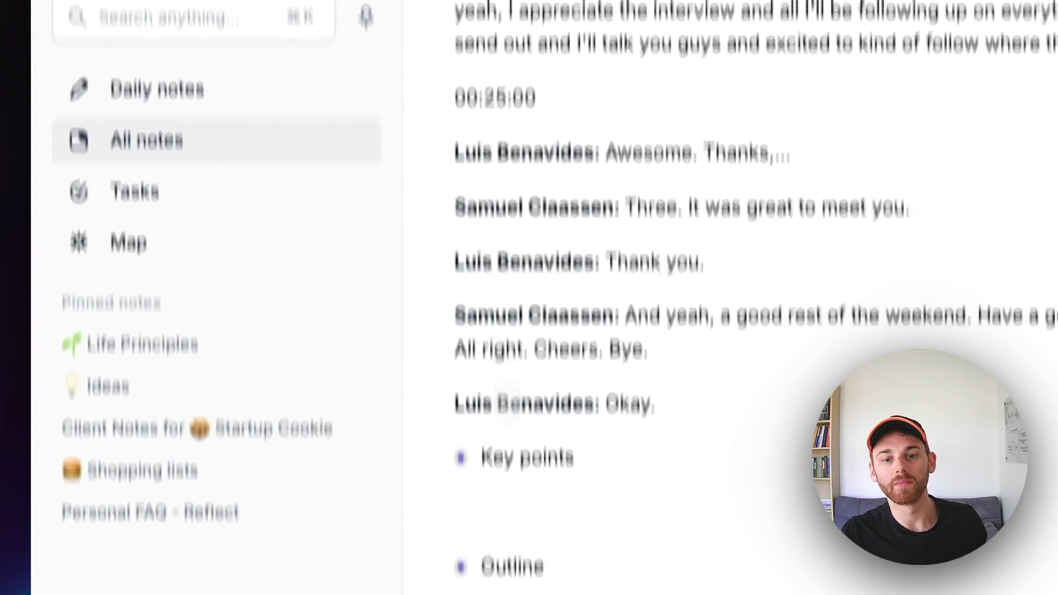
left_click(452, 336)
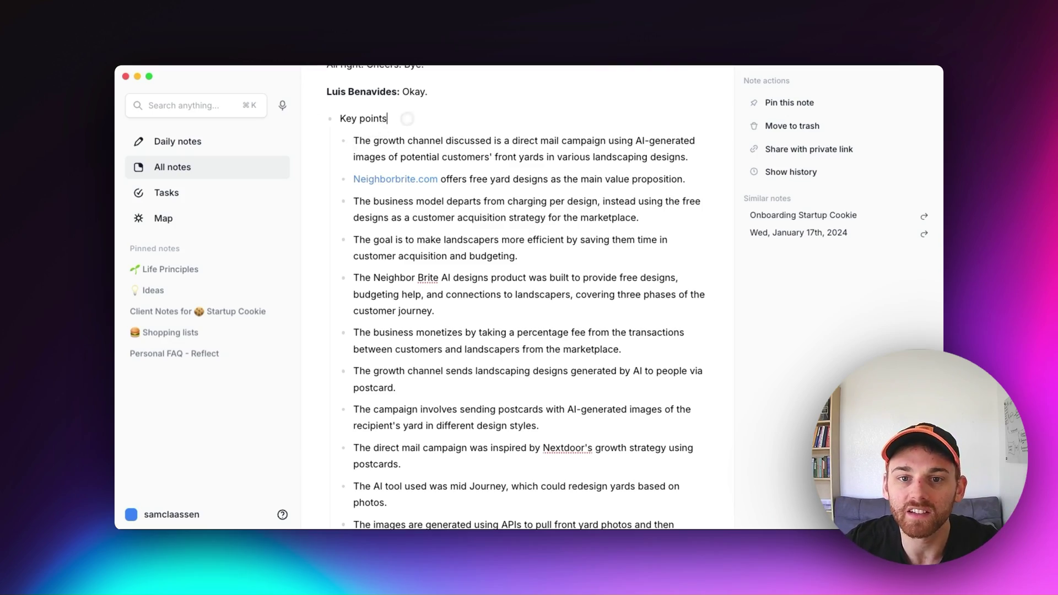
left_click_drag(409, 117, 422, 201)
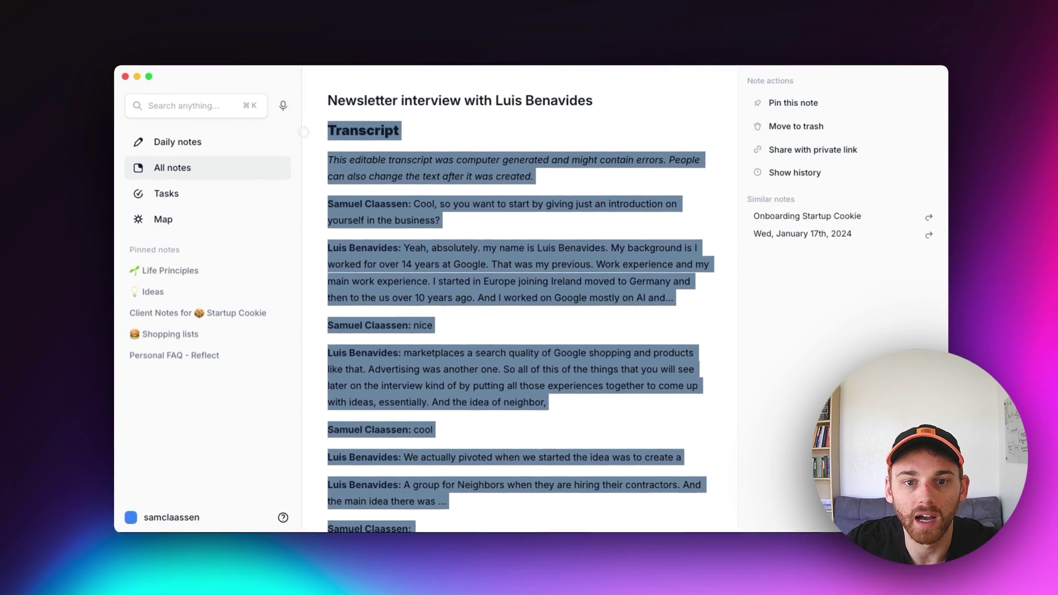
left_click_drag(306, 134, 313, 141)
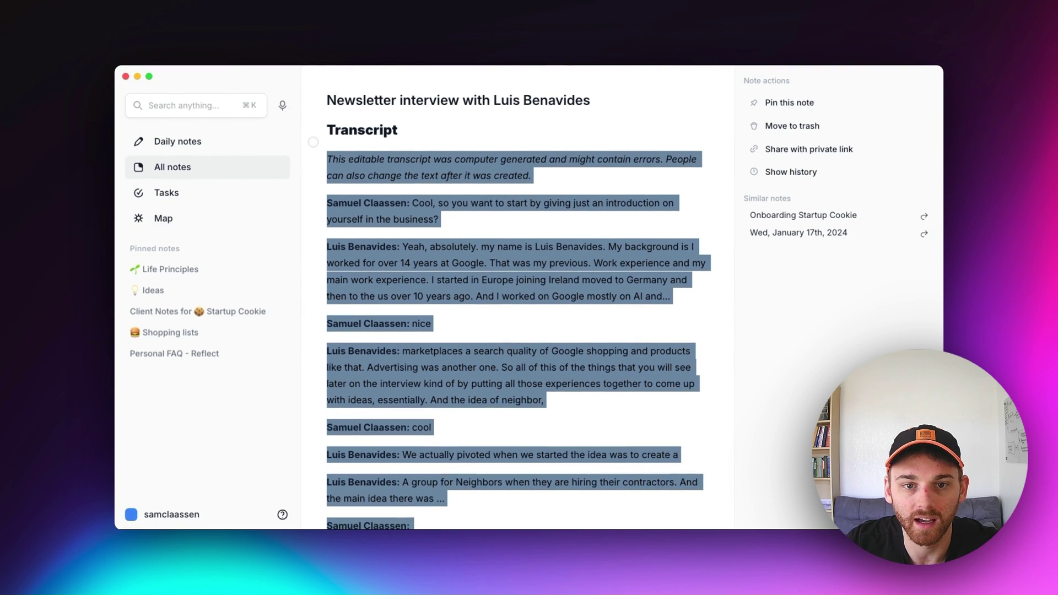
key("BackSpace")
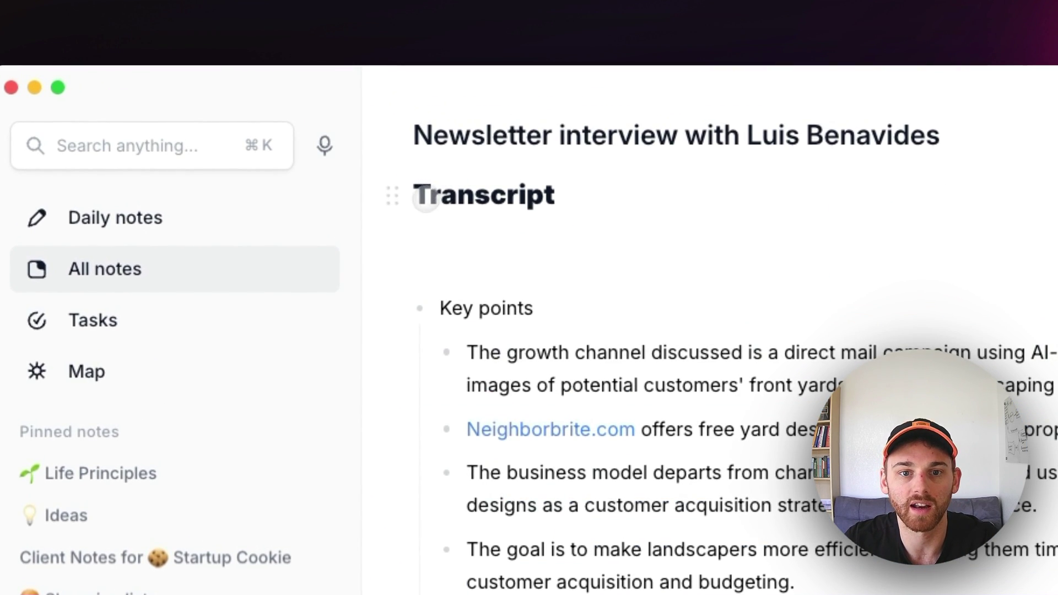
Make Transcript a smaller heading, paste the transcript beneath it, and fold it away
left_click(415, 205)
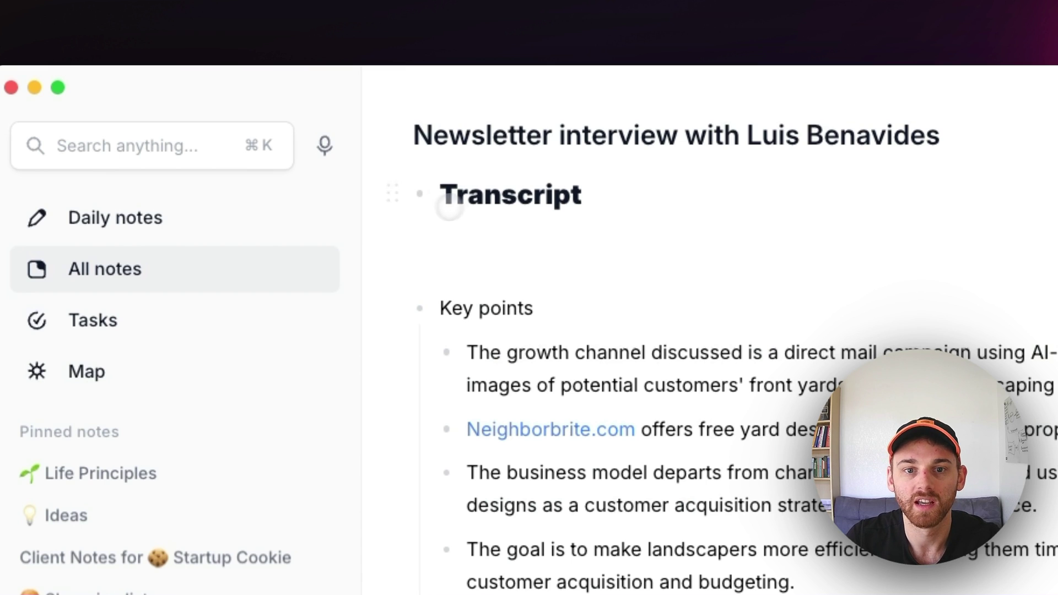
double_click(480, 197)
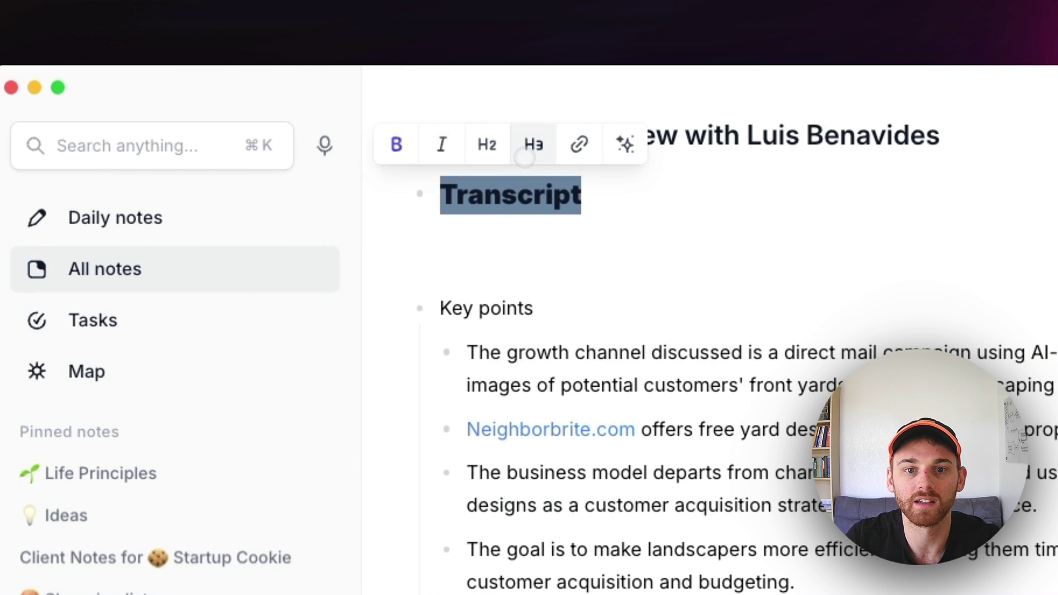
left_click(533, 144)
left_click(578, 196)
key("Return")
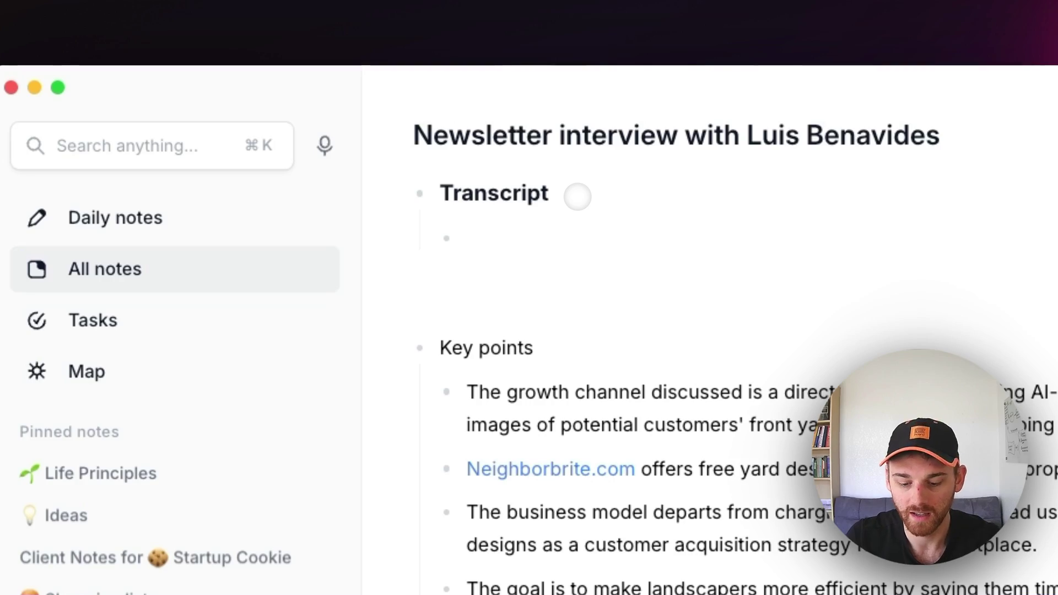
key("cmd+v")
scroll(579, 207, "up", 10)
scroll(580, 208, "up", 15)
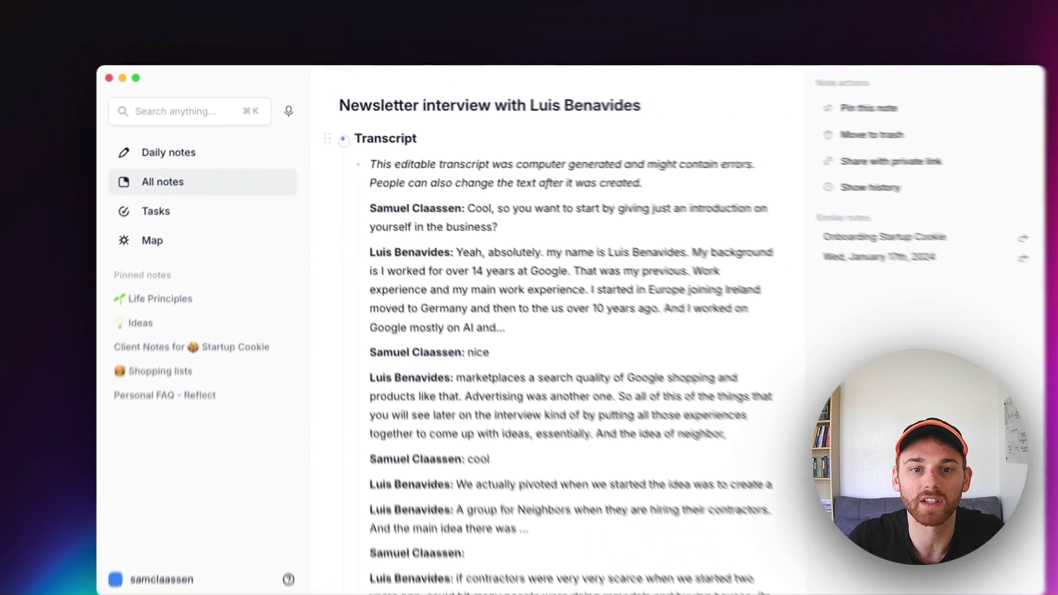
key("cmd+Up")
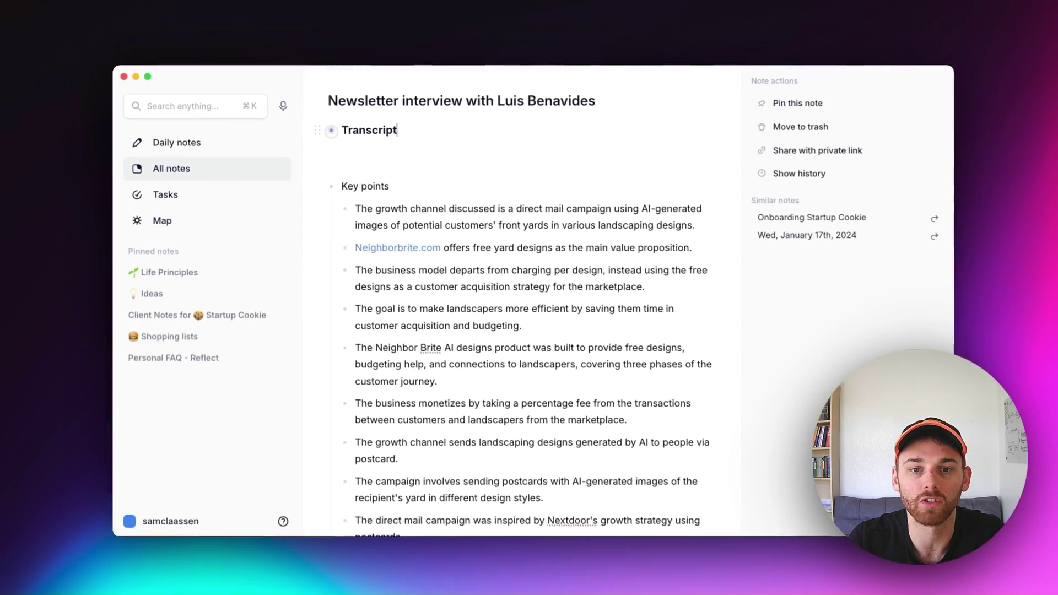
key("BackSpace")
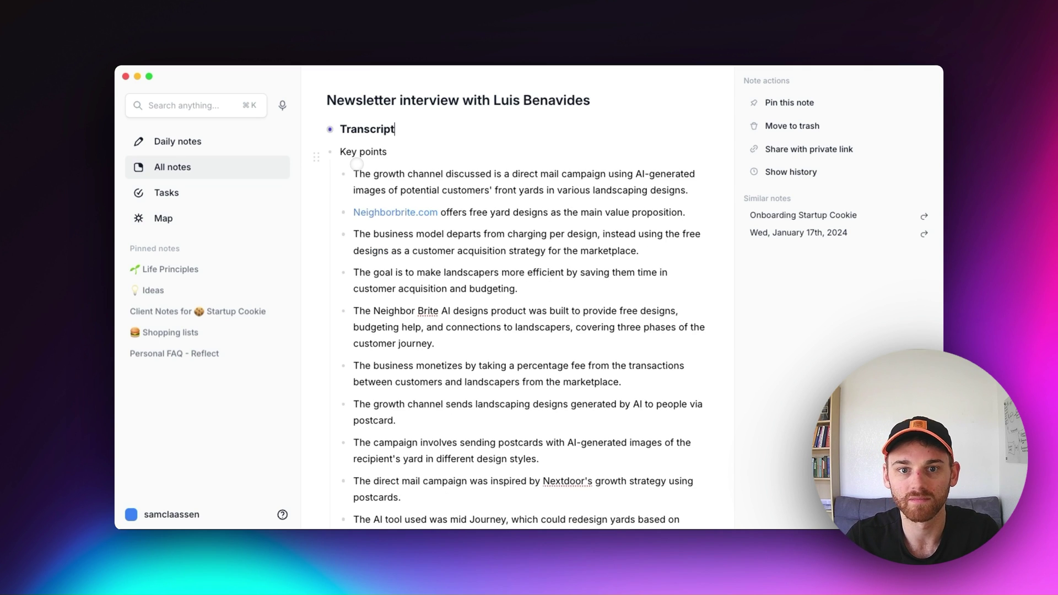
Format the Key points line as a heading
triple_click(360, 158)
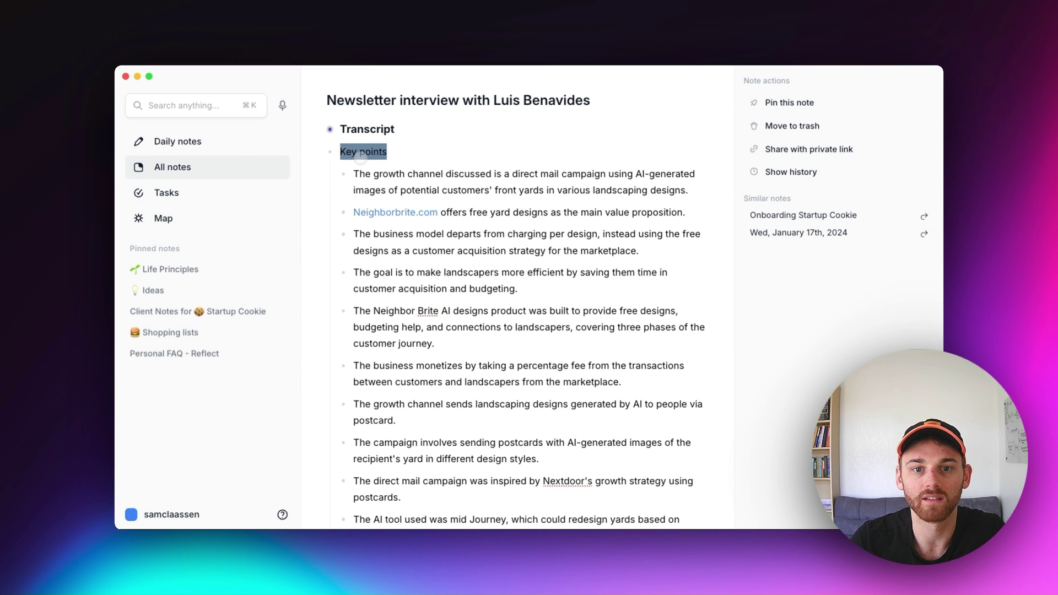
key("cmd+alt+3")
left_click(467, 176)
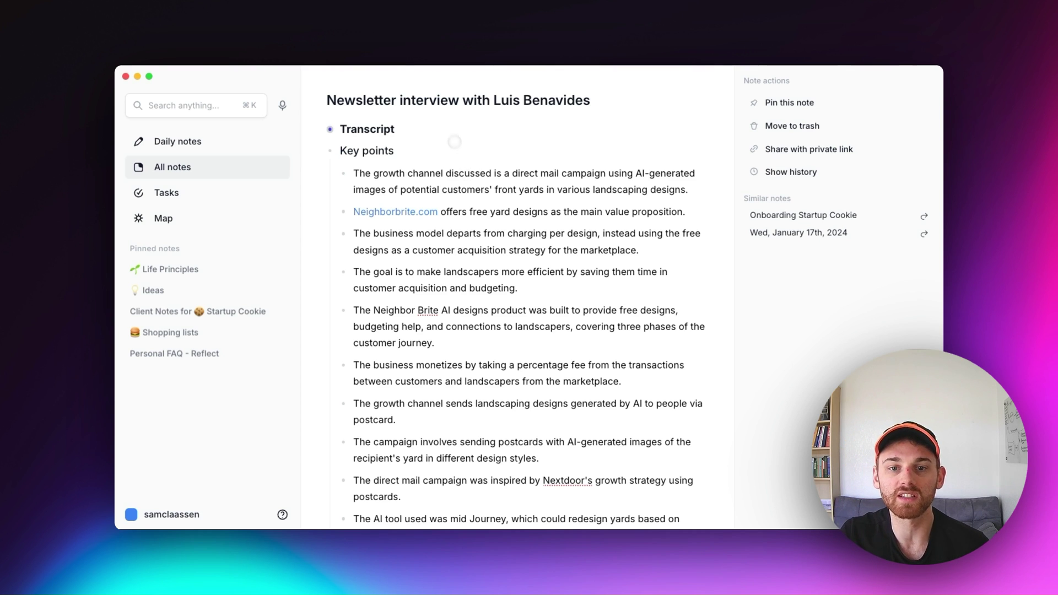
Drag-select every key point, from the final tip up to the note title
scroll(454, 138, "down", 7)
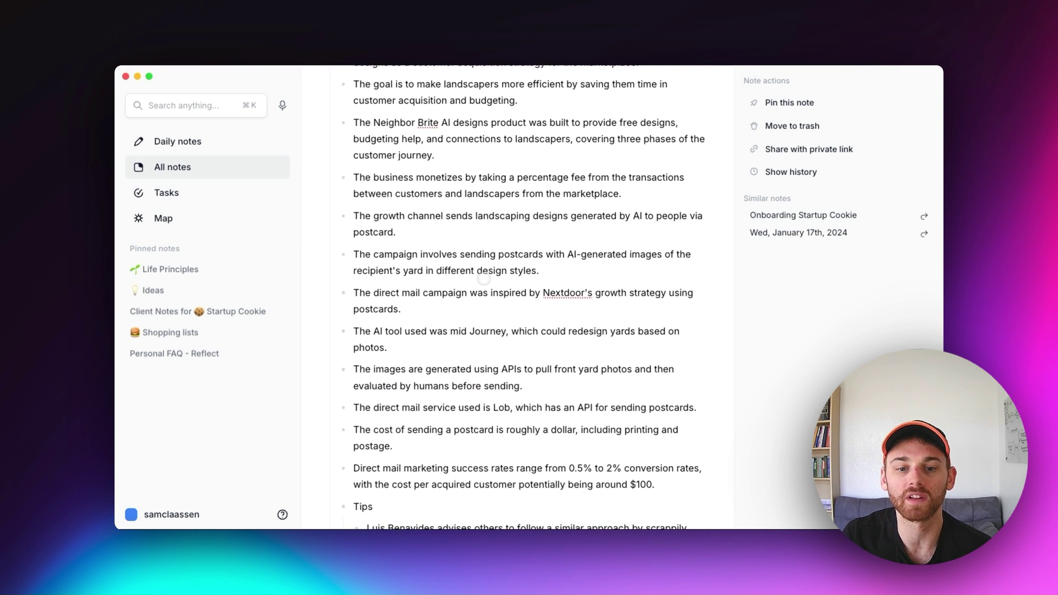
scroll(484, 278, "down", 3)
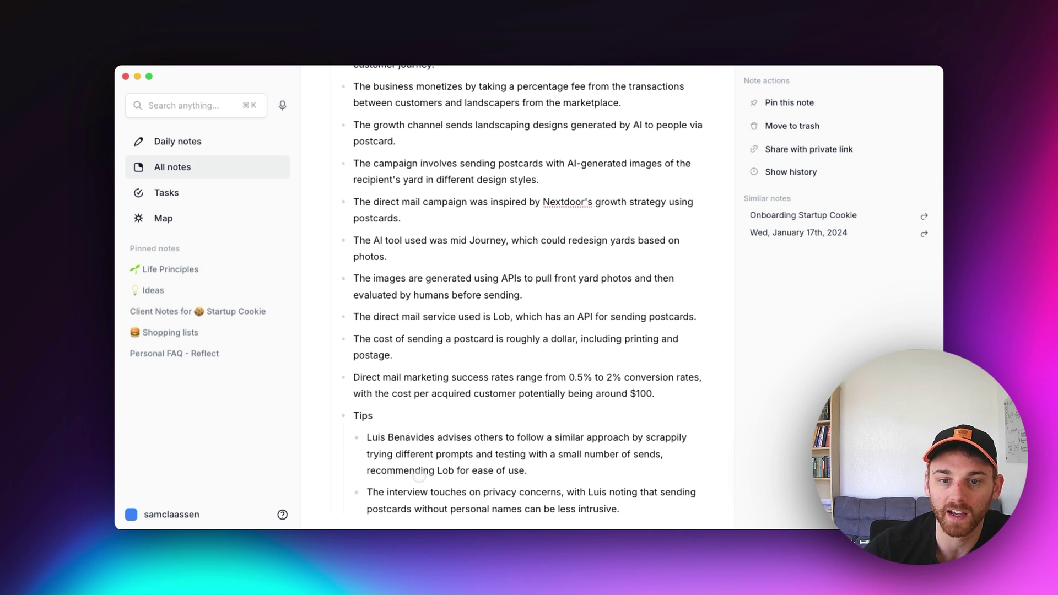
scroll(465, 506, "up", 9)
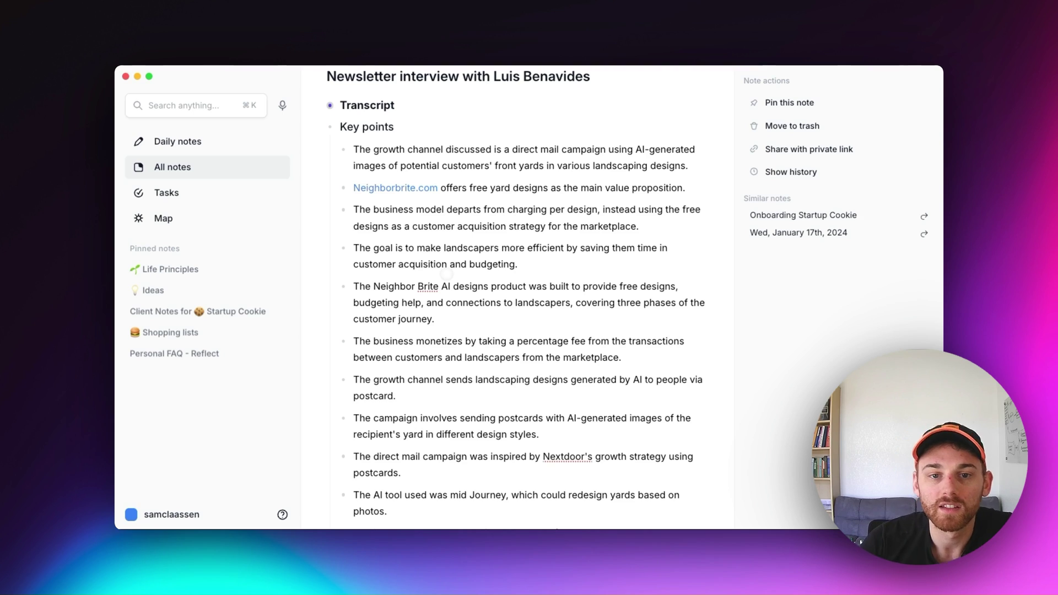
scroll(446, 274, "down", 5)
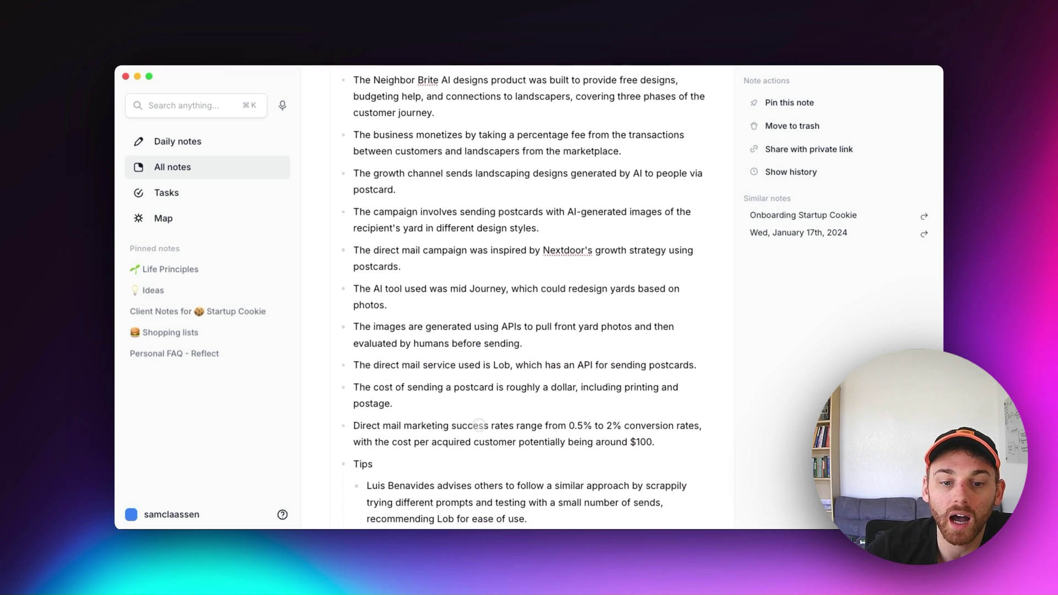
scroll(479, 425, "down", 1)
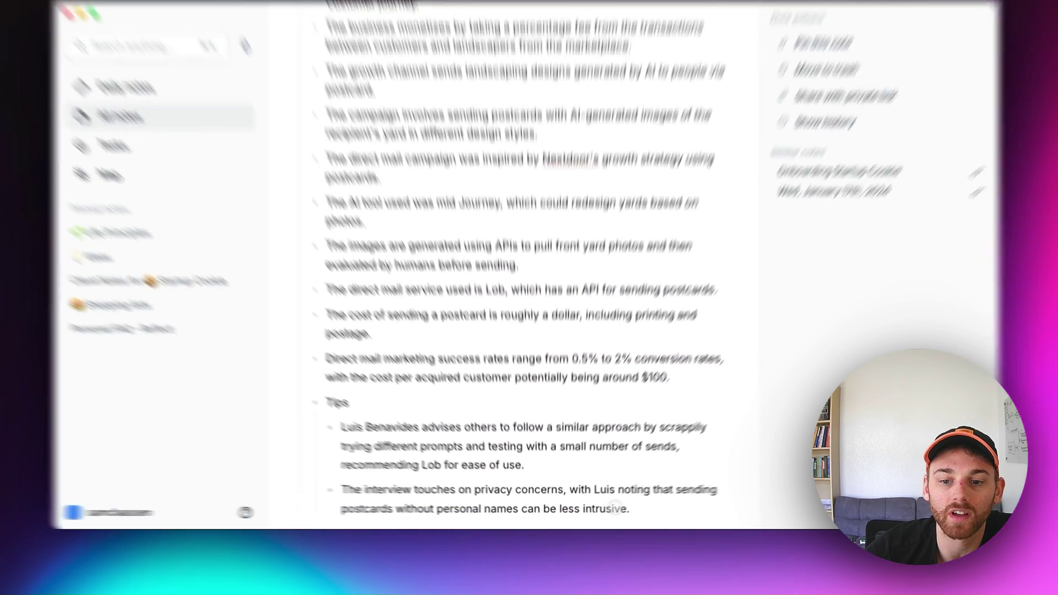
left_click_drag(625, 512, 467, 264)
Pick the Newsletter Article Outline AI prompt after searching 'arti'
key("super+j")
type("arti")
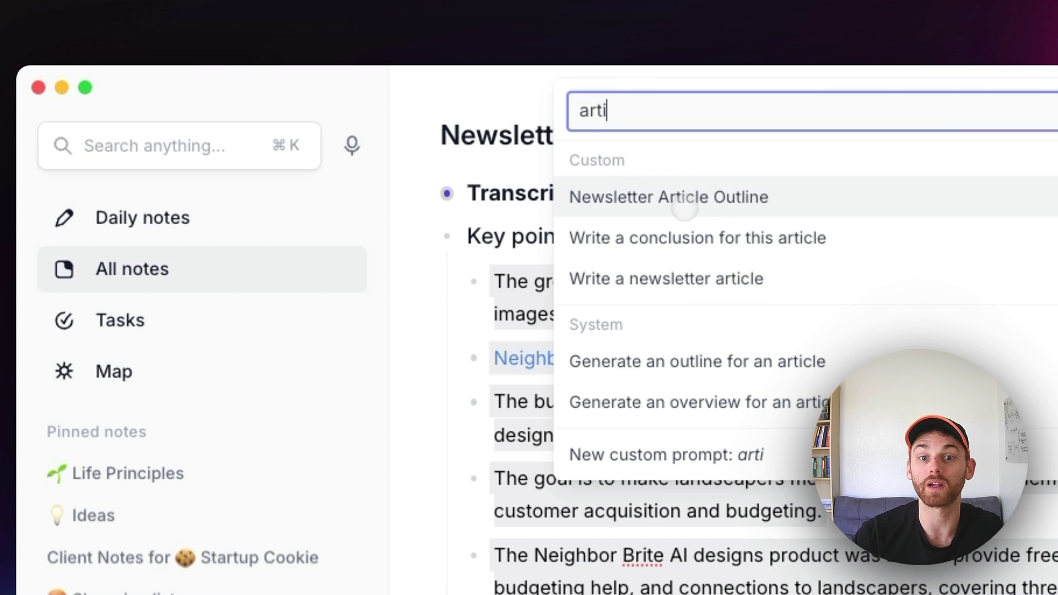
left_click(684, 197)
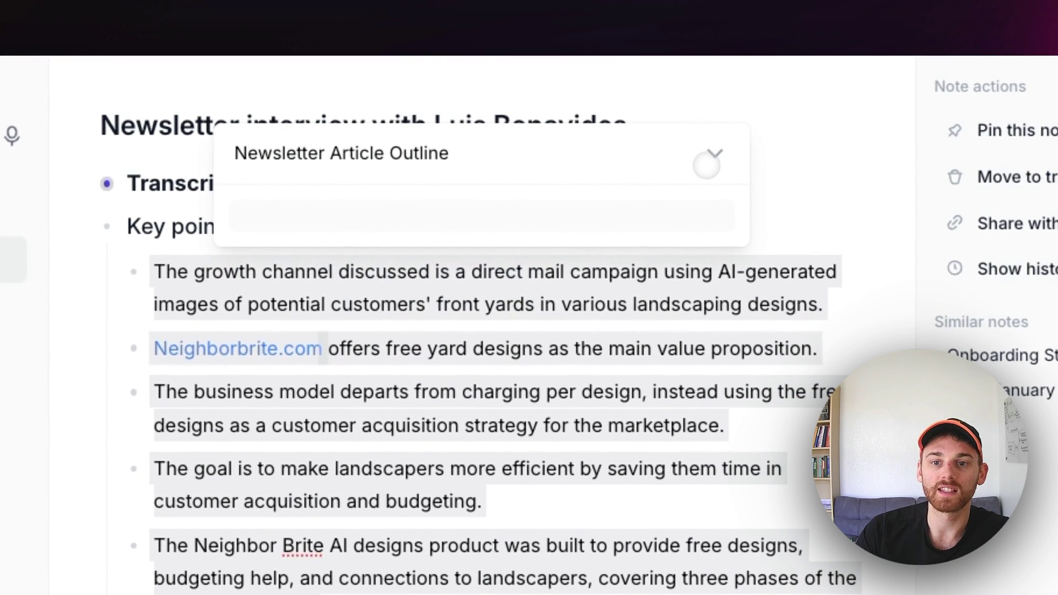
Expand the outline prompt's text box and review its instructions and generated outline
left_click(756, 155)
left_click_drag(720, 331, 602, 463)
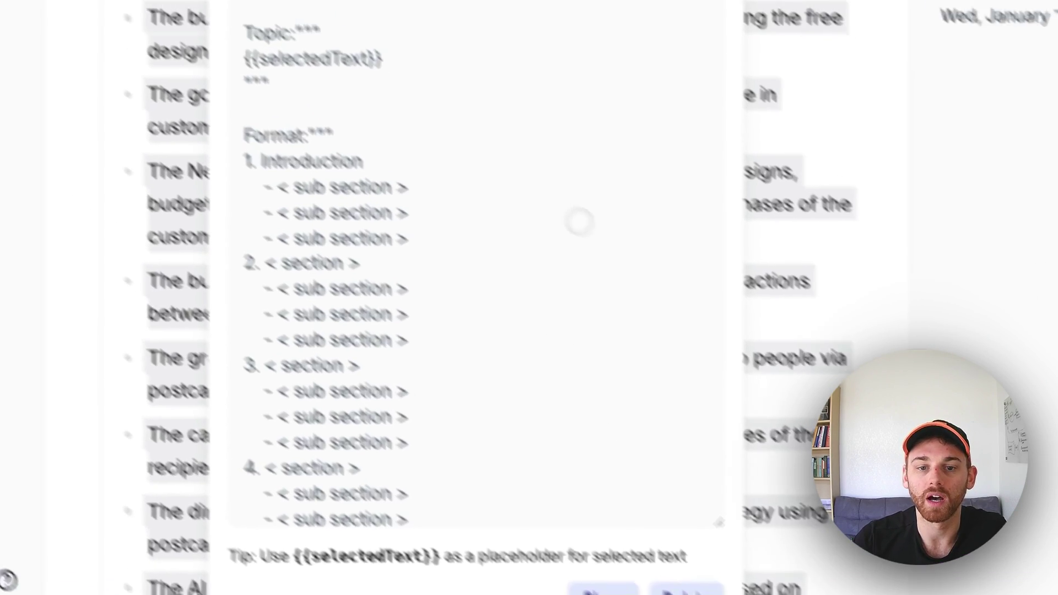
scroll(386, 157, "down", 3)
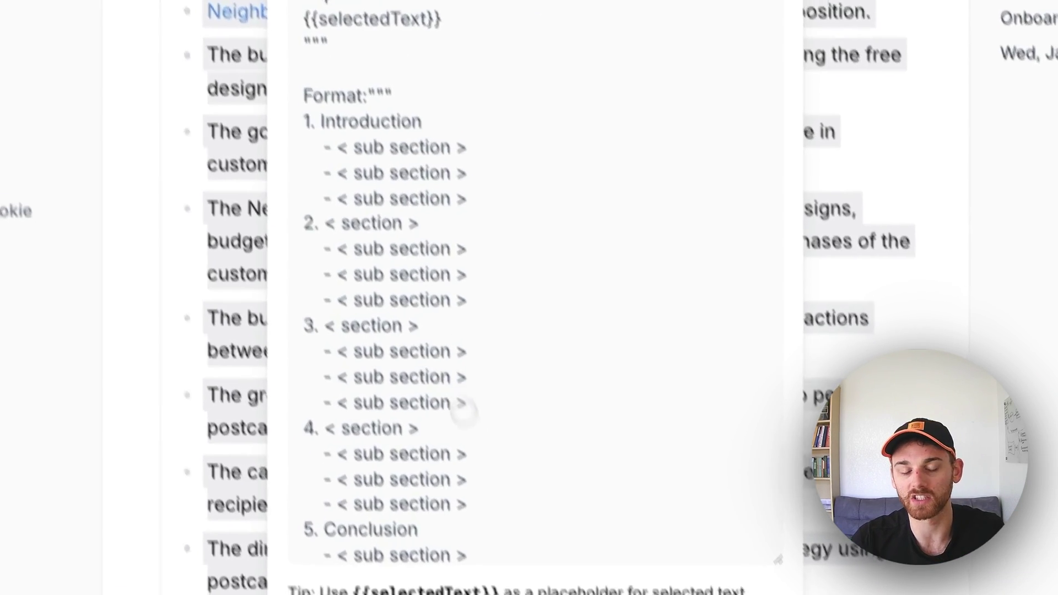
scroll(458, 424, "up", 3)
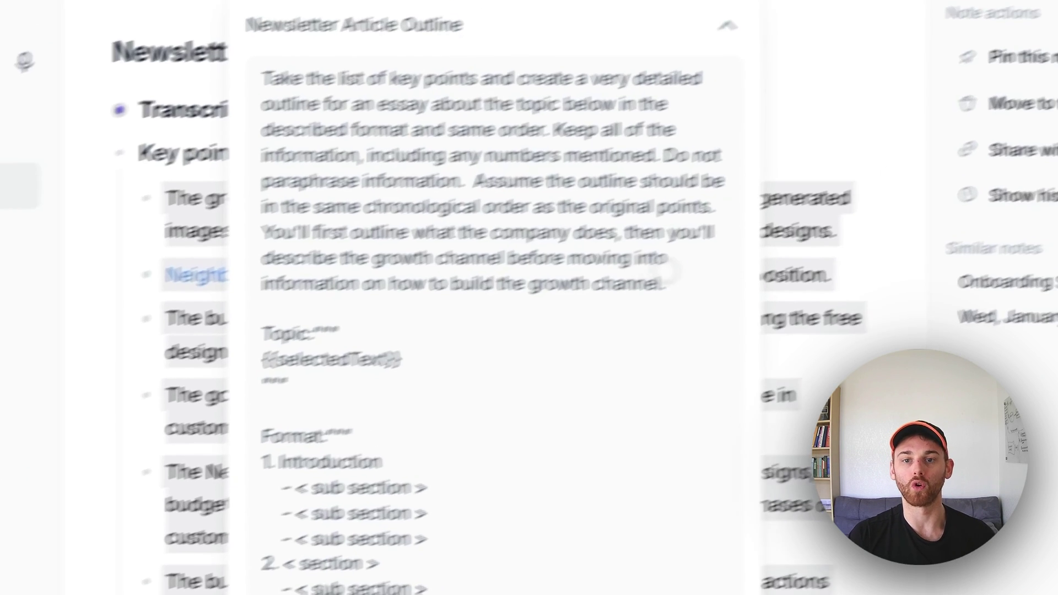
triple_click(595, 226)
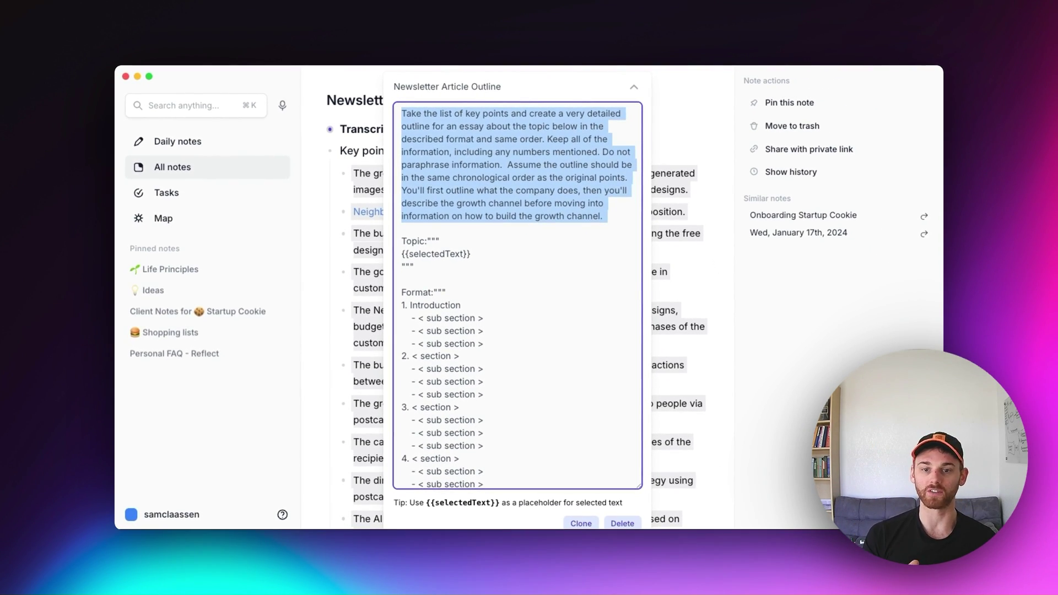
scroll(546, 244, "down", 10)
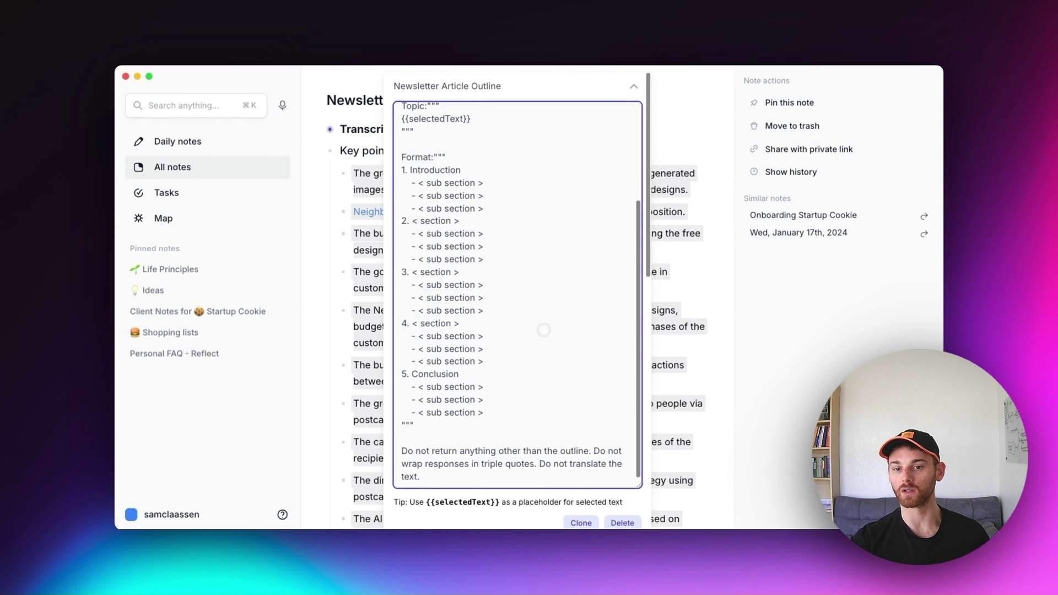
scroll(545, 342, "down", 10)
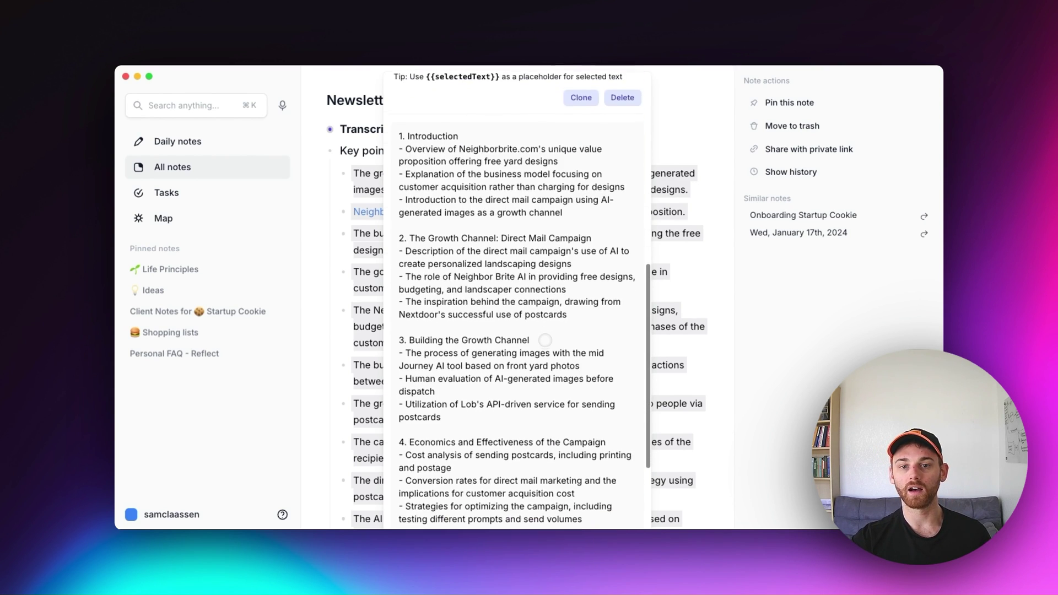
scroll(546, 340, "down", 5)
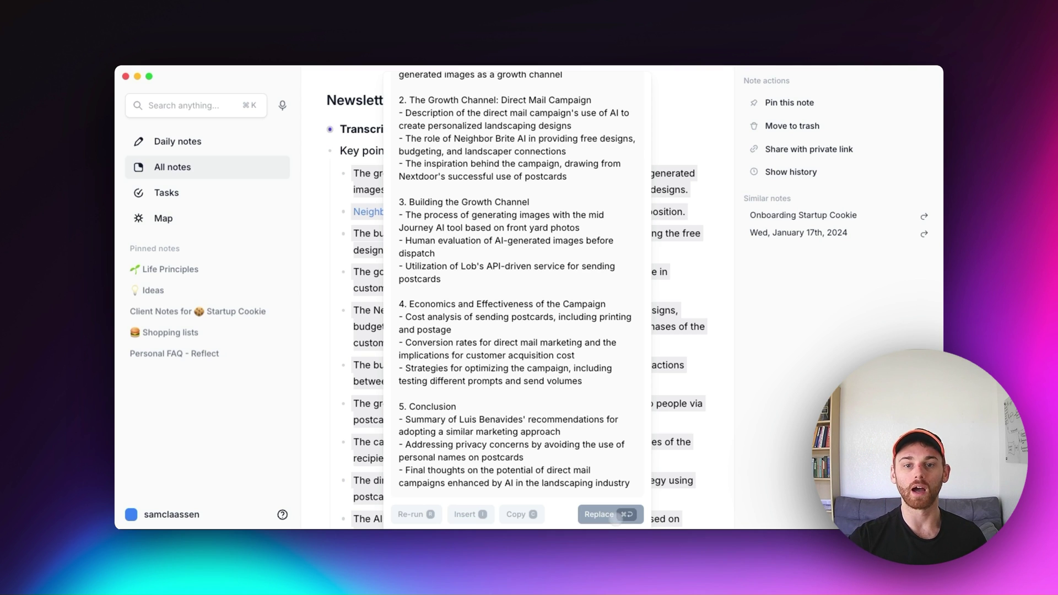
Insert the generated five-part outline and place the caret in its Introduction
left_click(471, 514)
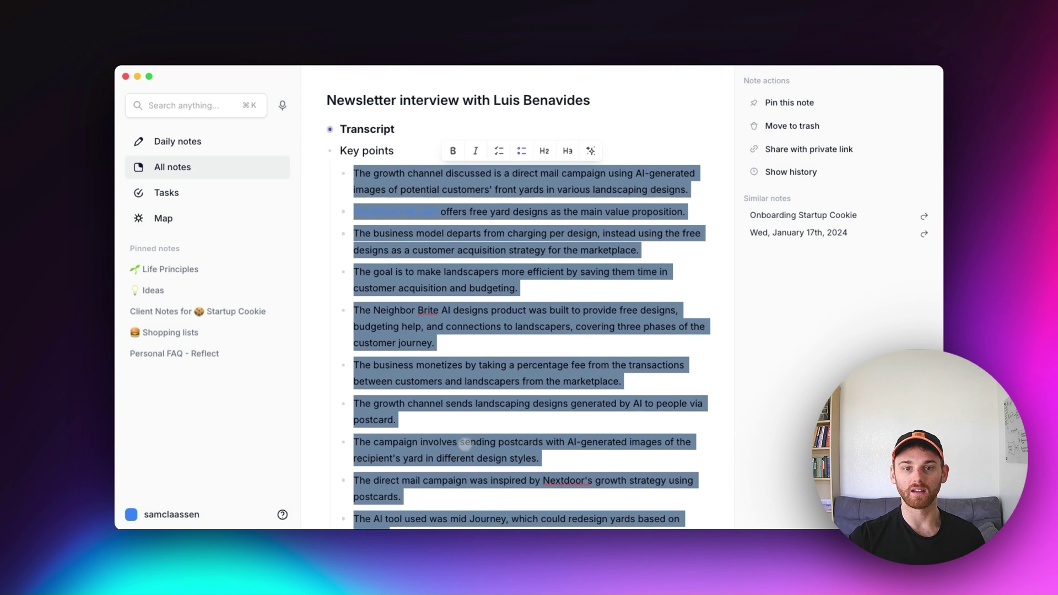
scroll(471, 510, "down", 6)
scroll(463, 426, "down", 7)
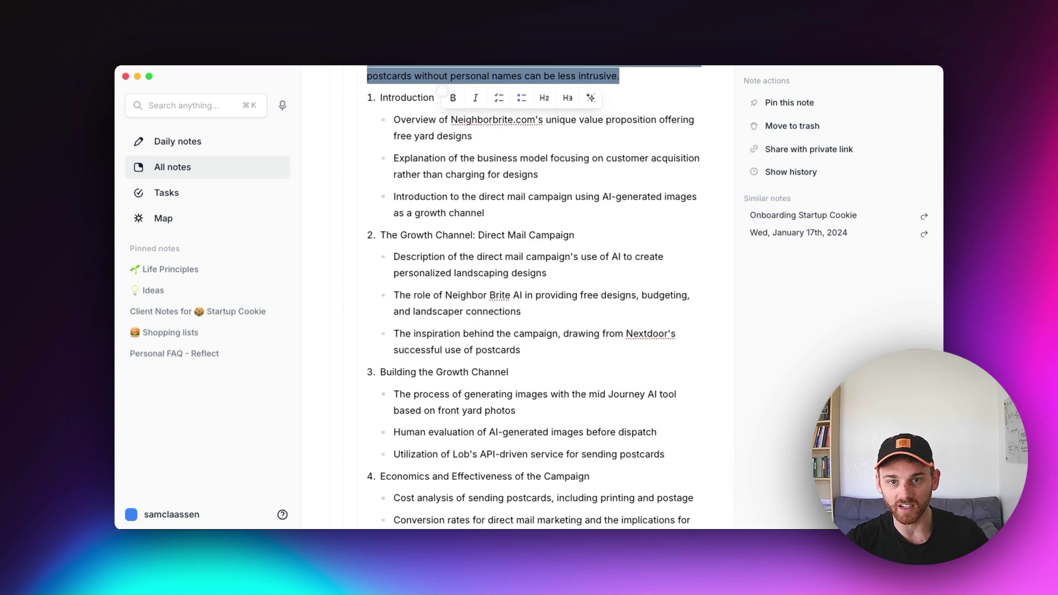
left_click(420, 97)
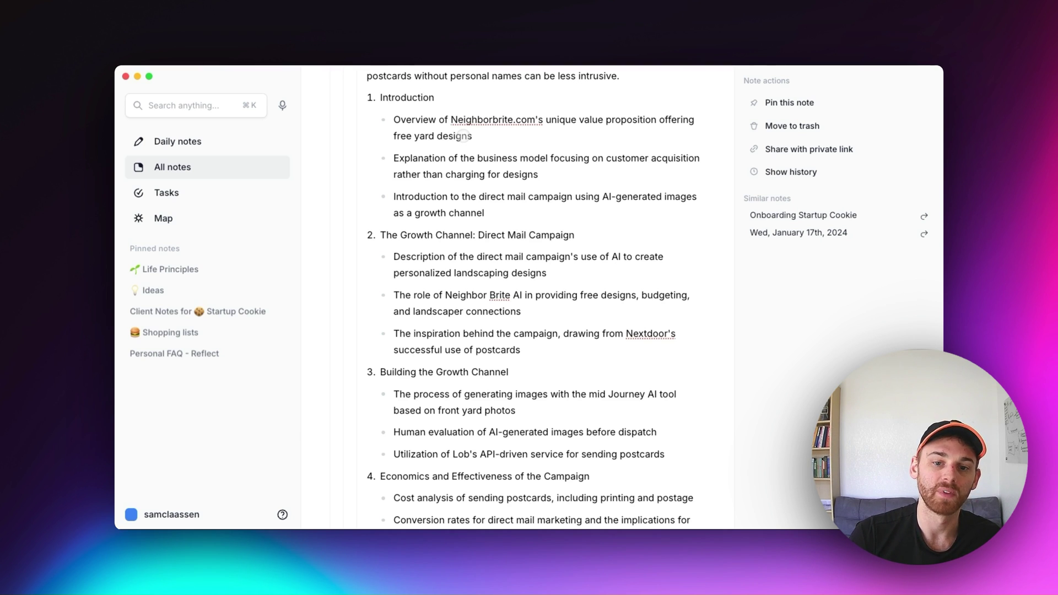
scroll(463, 135, "down", 1)
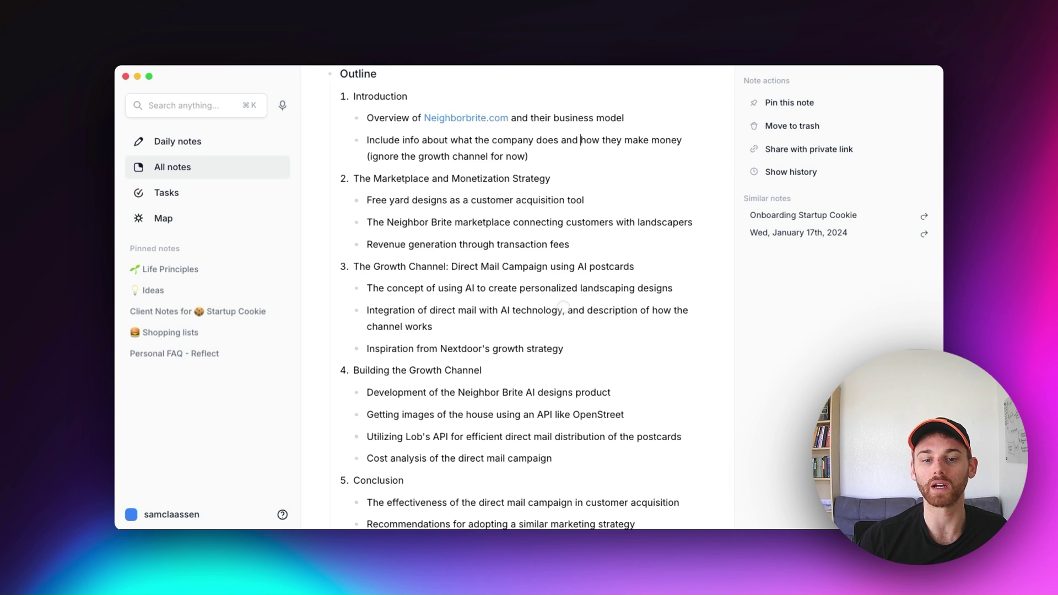
Expand the Key points section to show its summary bullets and Tips above the Outline
scroll(451, 371, "down", 5)
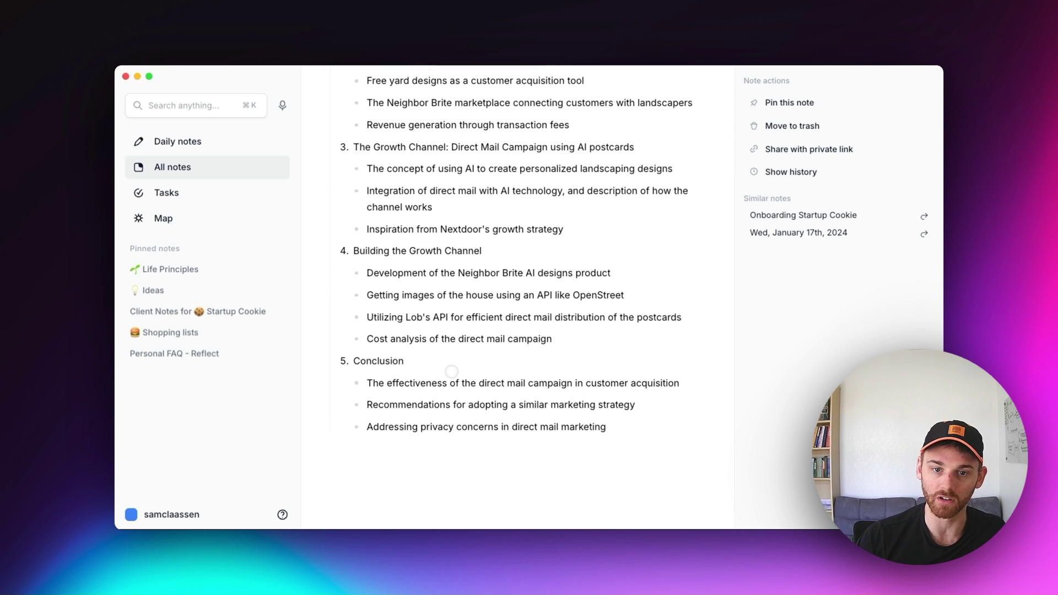
scroll(452, 369, "up", 6)
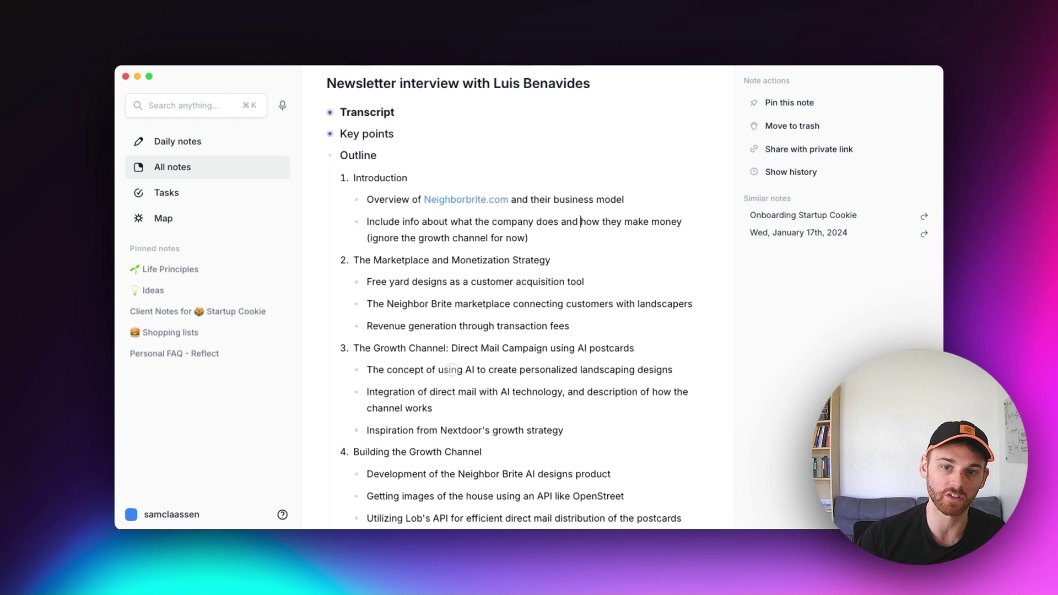
scroll(450, 370, "down", 1)
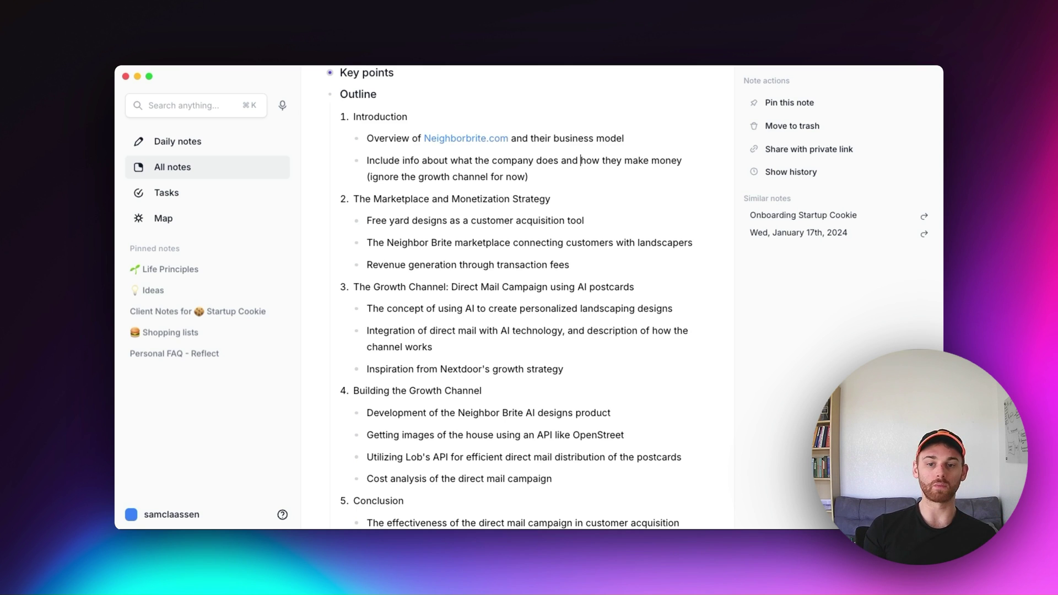
scroll(540, 453, "down", 3)
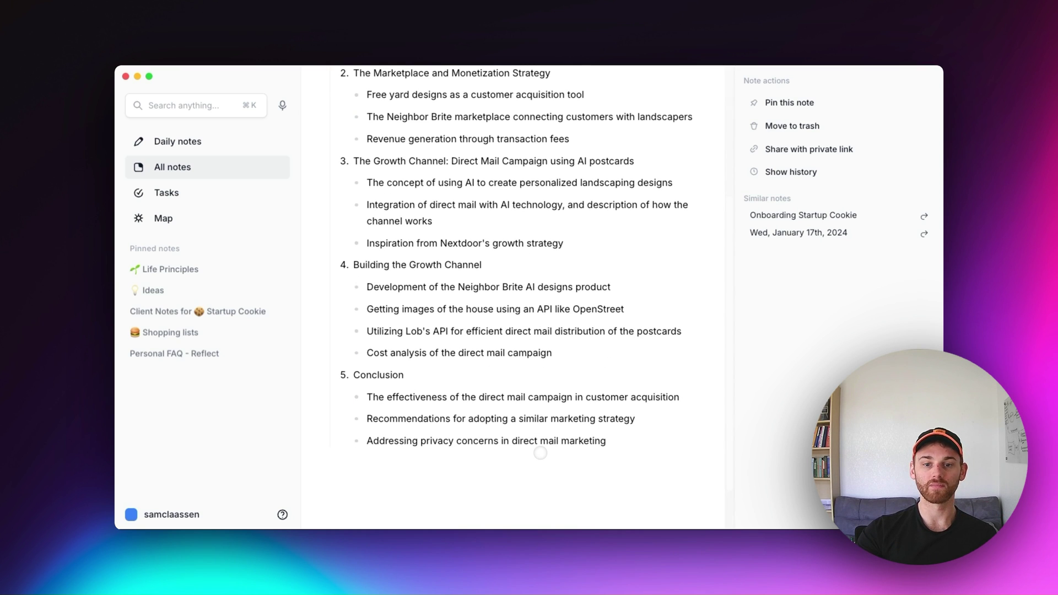
scroll(541, 441, "up", 4)
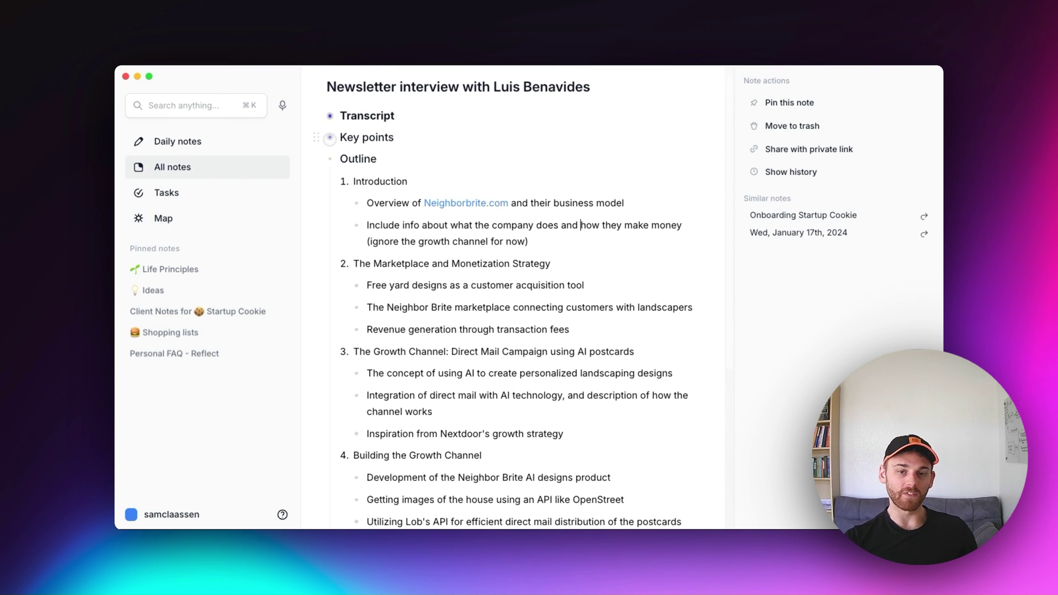
left_click(330, 138)
scroll(483, 195, "down", 8)
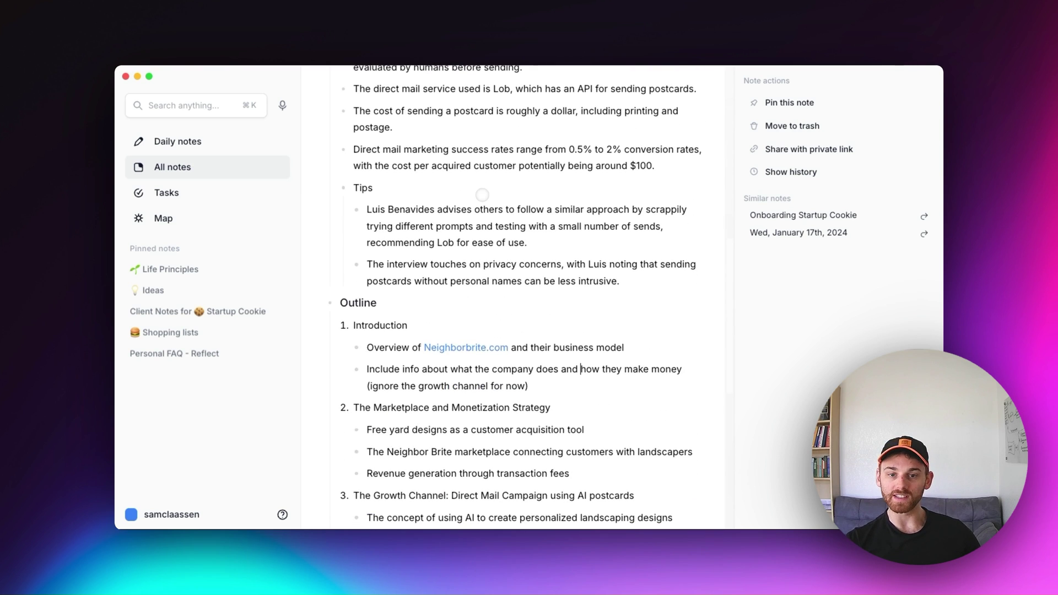
scroll(482, 194, "down", 6)
Select the Key points and Outline and run the 'Write a newsletter article' prompt on them
left_click_drag(621, 447, 326, 154)
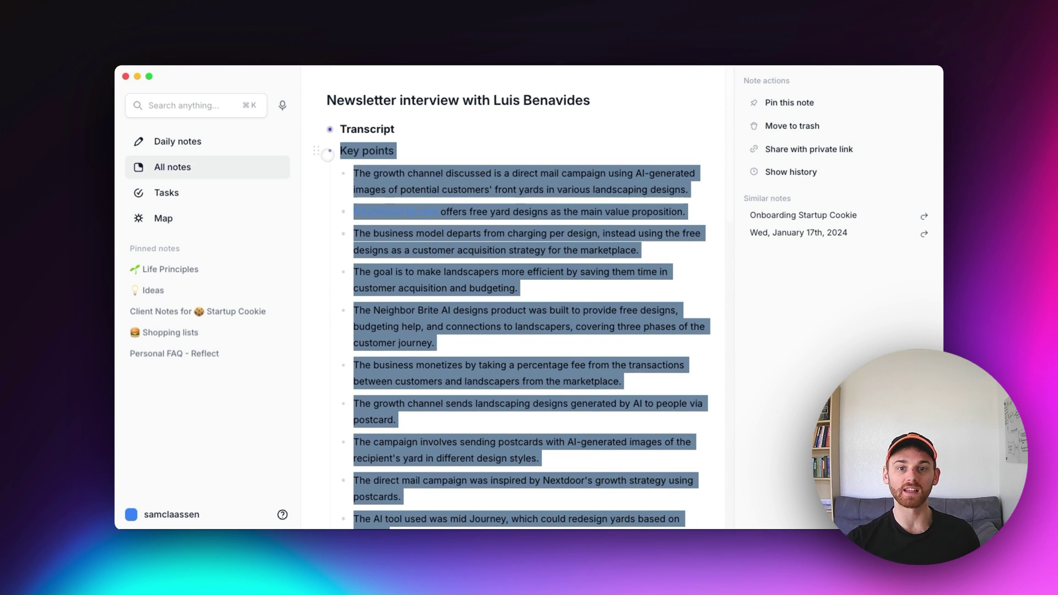
scroll(399, 195, "down", 10)
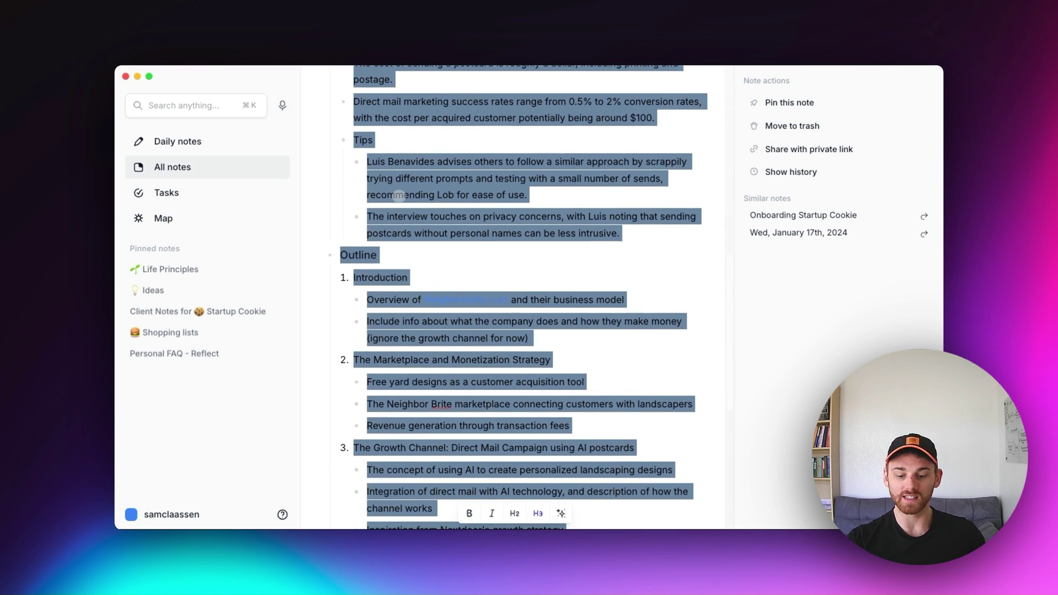
key("super+j")
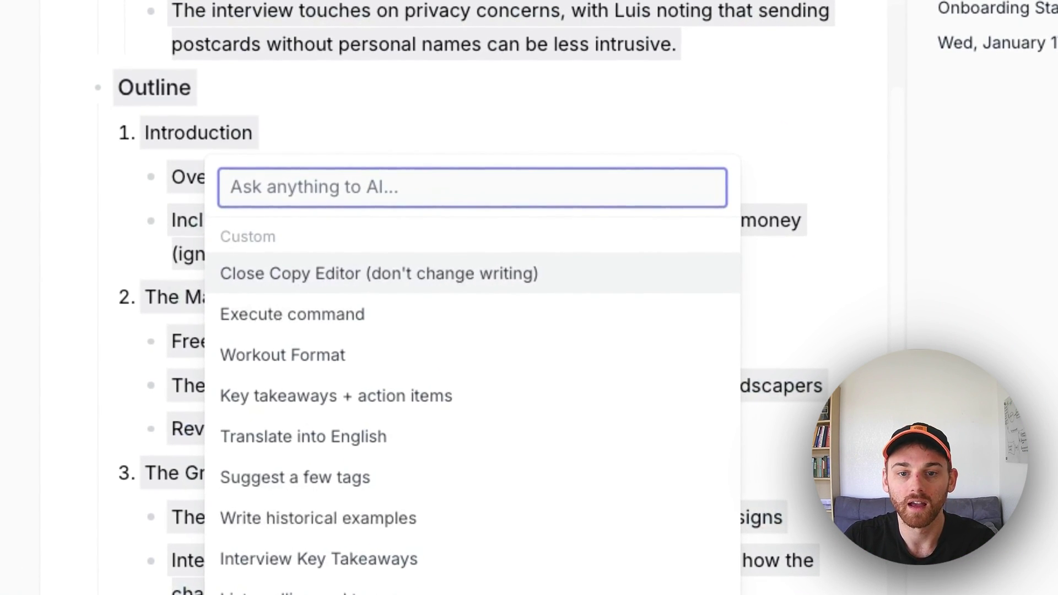
type("new")
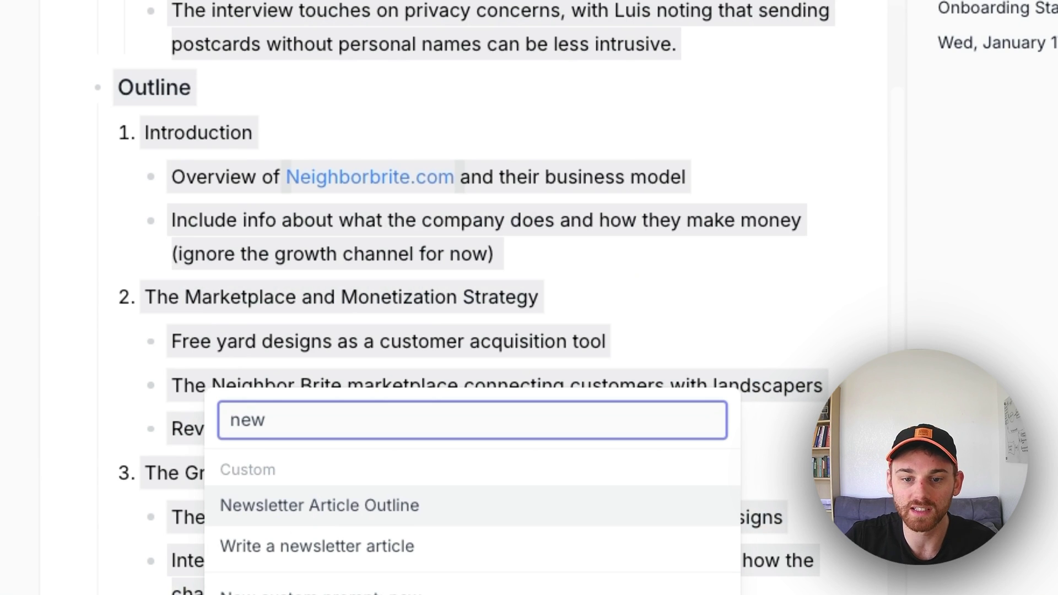
key("Down")
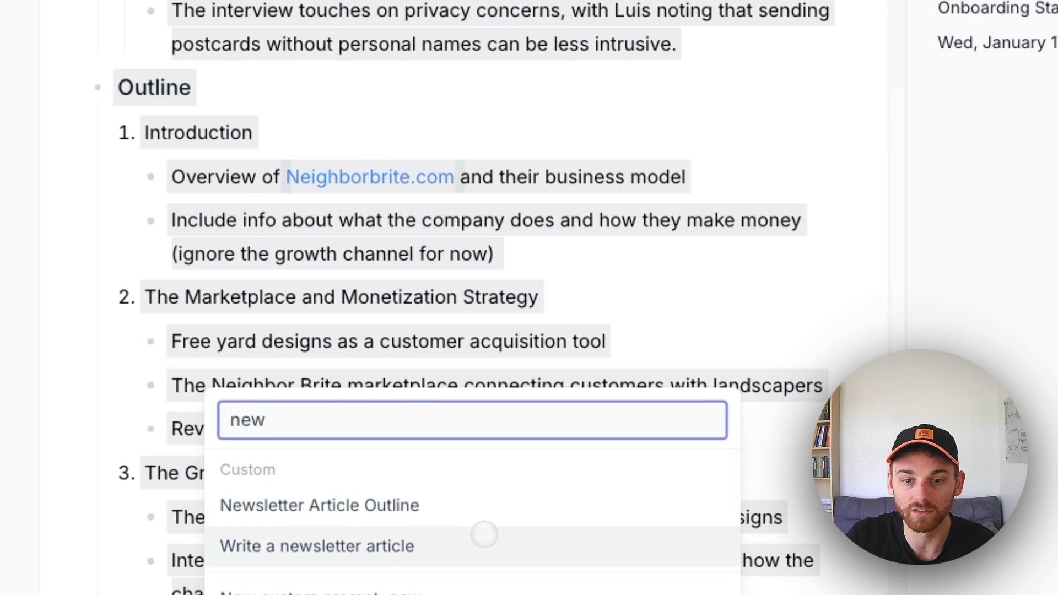
left_click(480, 541)
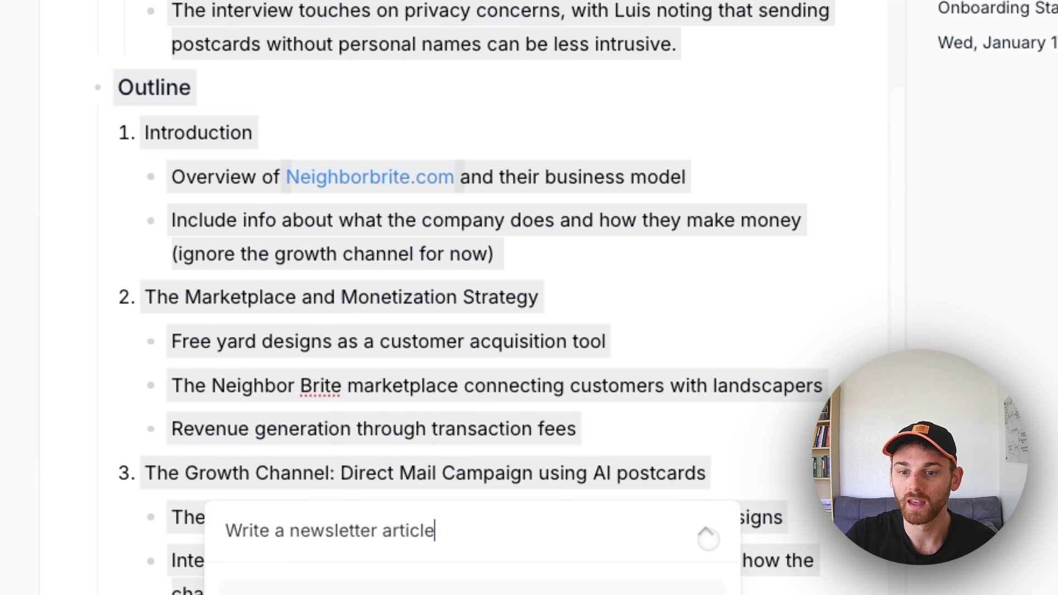
left_click(706, 532)
key("Return")
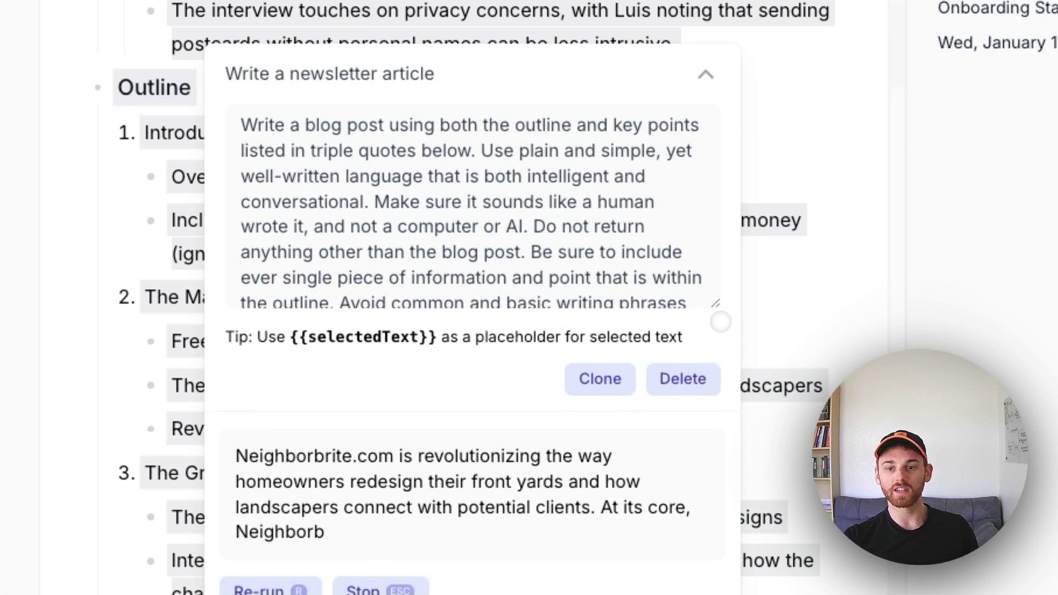
left_click_drag(713, 265, 716, 397)
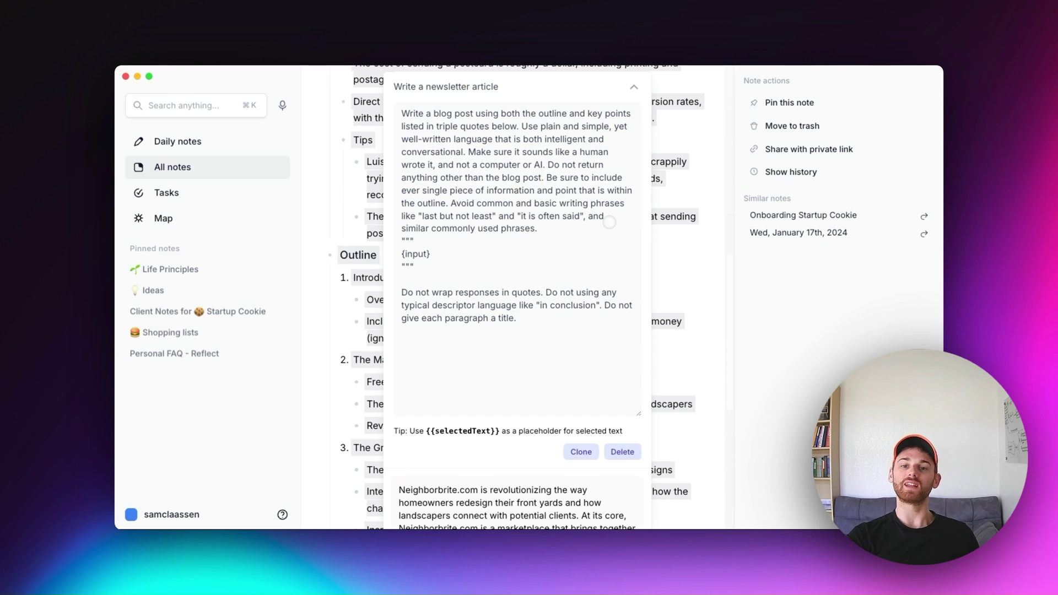
Scroll through the generated Neighborbrite article under the Article Draft heading to review it
scroll(557, 370, "down", 10)
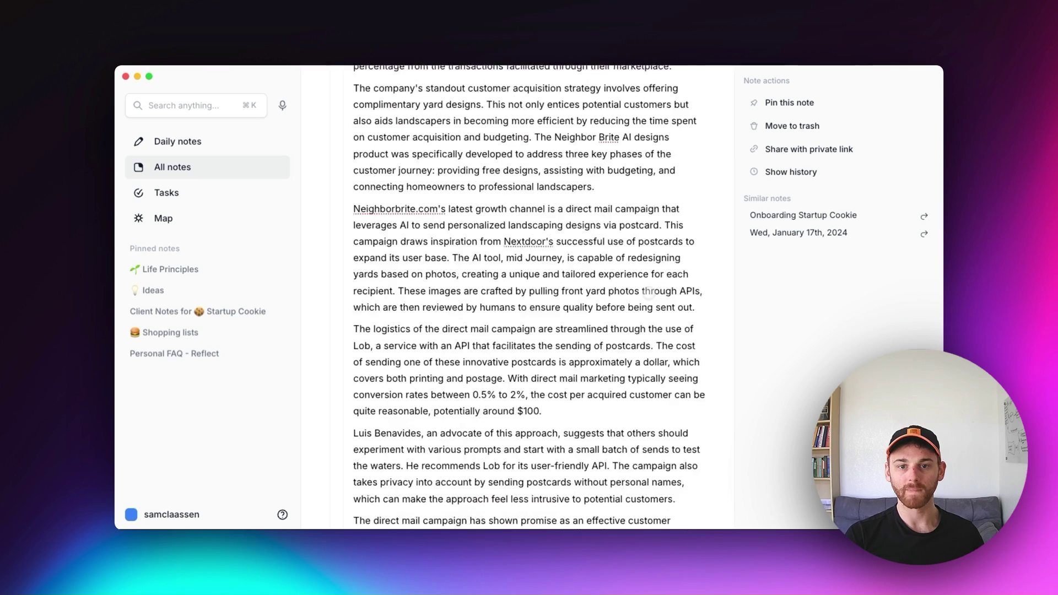
scroll(650, 292, "up", 6)
scroll(650, 291, "down", 1)
scroll(649, 291, "up", 1)
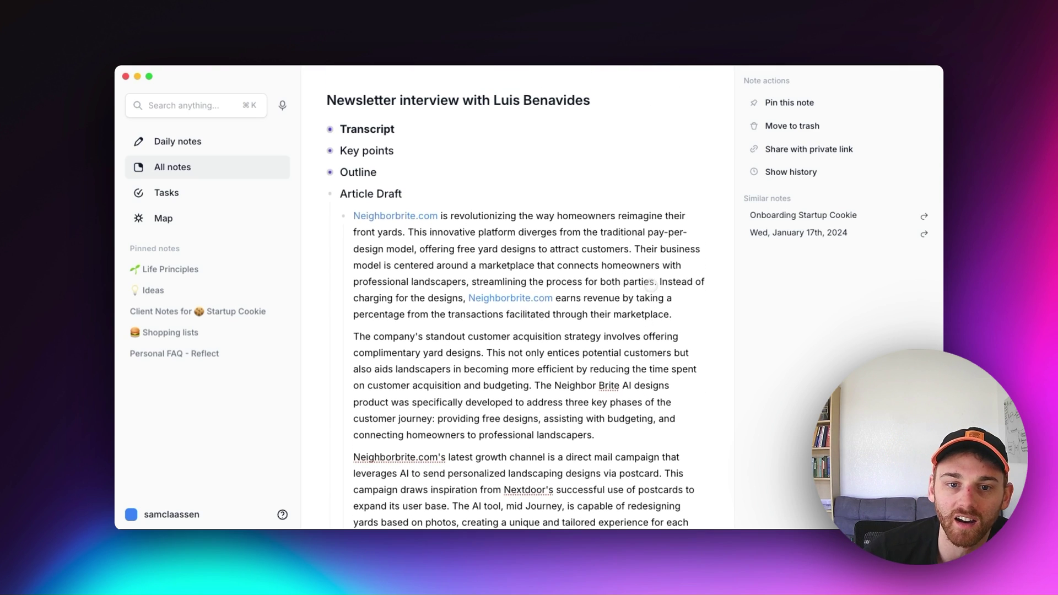
scroll(649, 291, "down", 3)
scroll(642, 278, "up", 3)
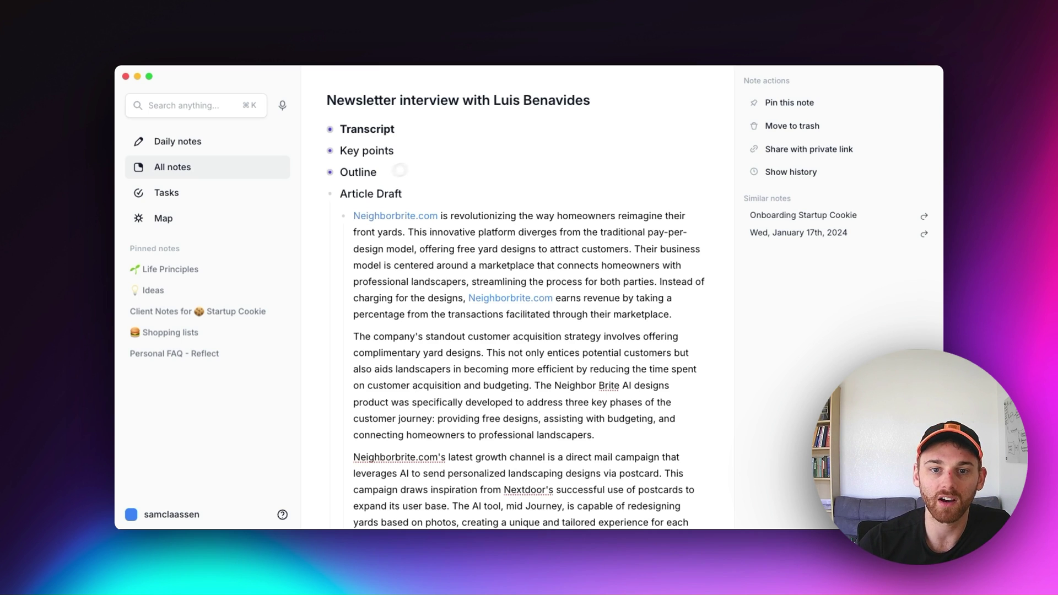
scroll(588, 251, "down", 5)
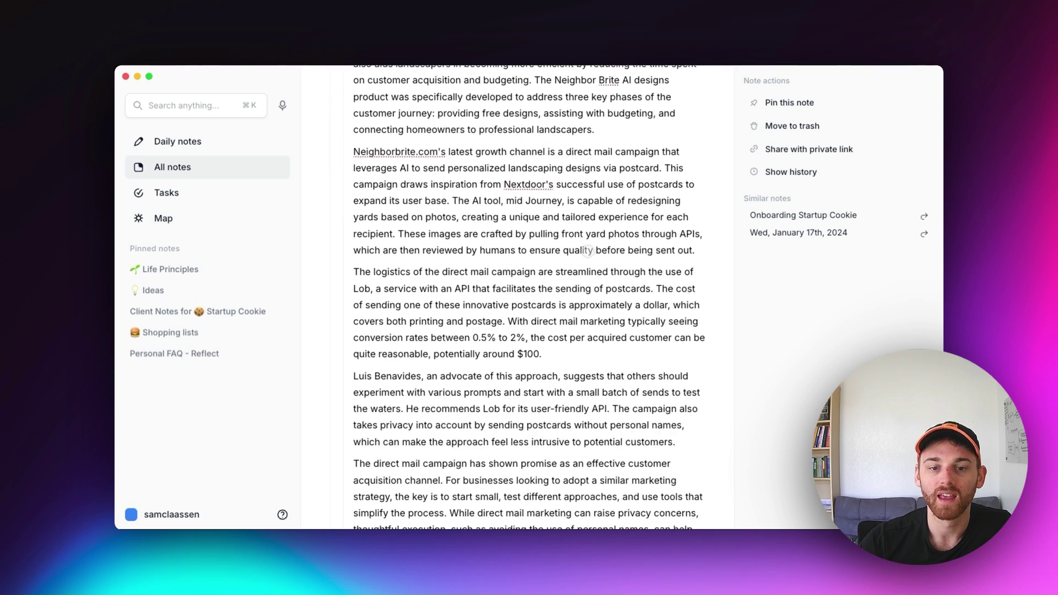
scroll(588, 251, "down", 1)
scroll(587, 245, "up", 7)
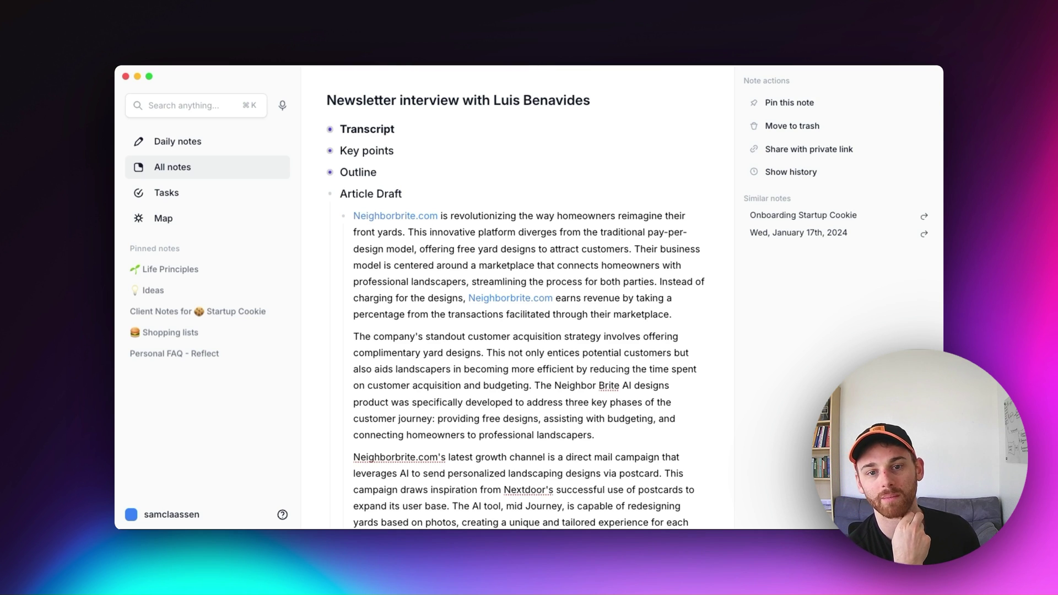
scroll(508, 229, "down", 3)
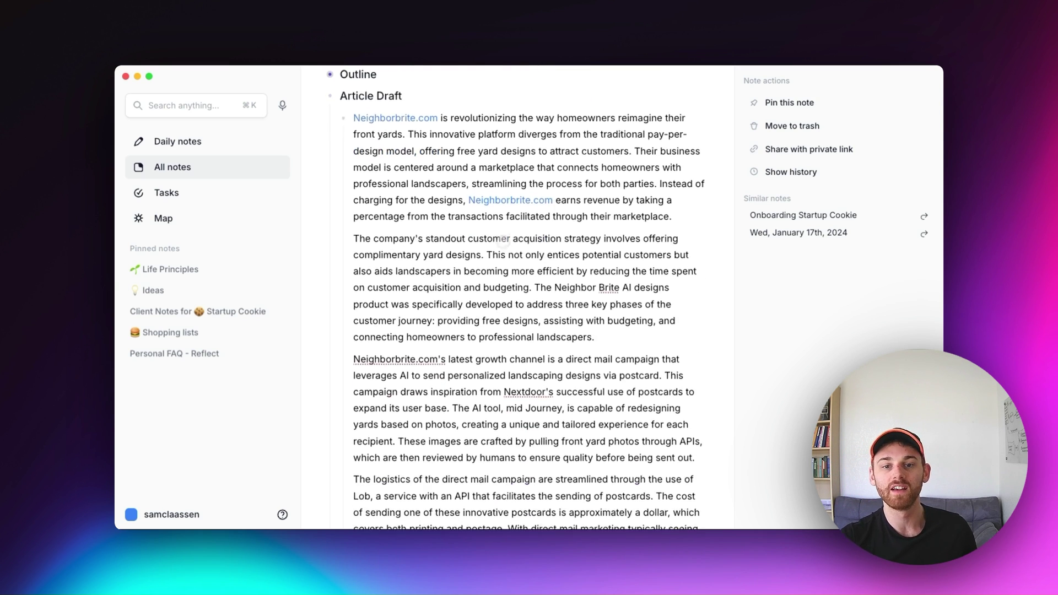
scroll(508, 228, "up", 3)
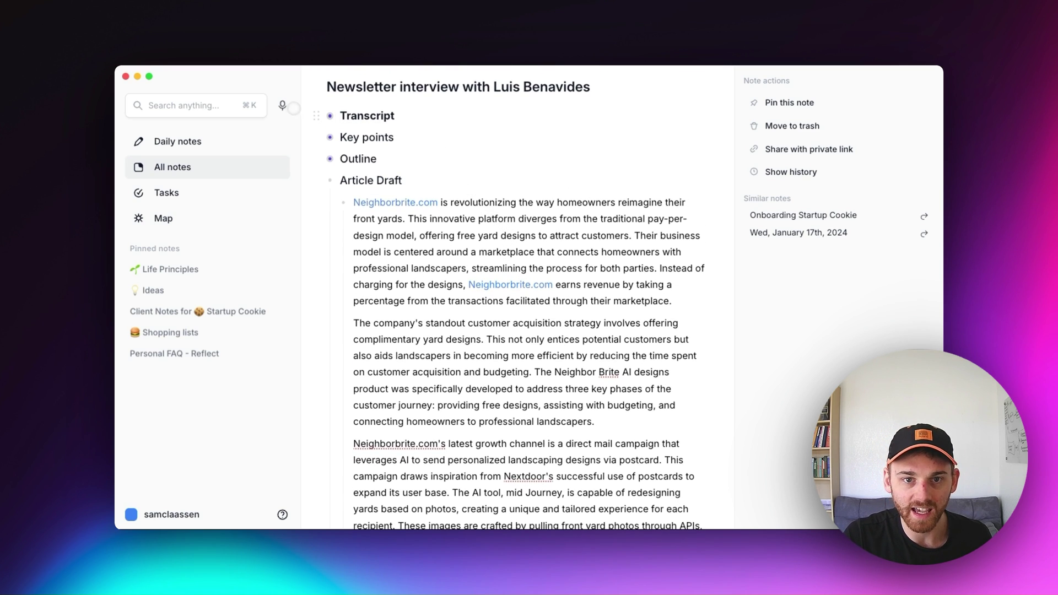
left_click(282, 105)
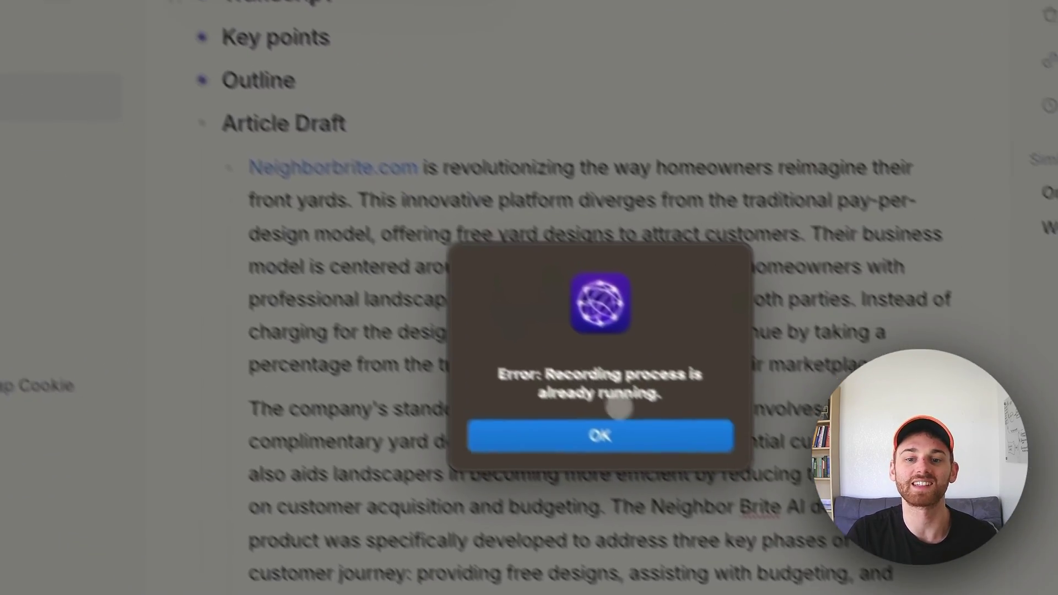
left_click(776, 549)
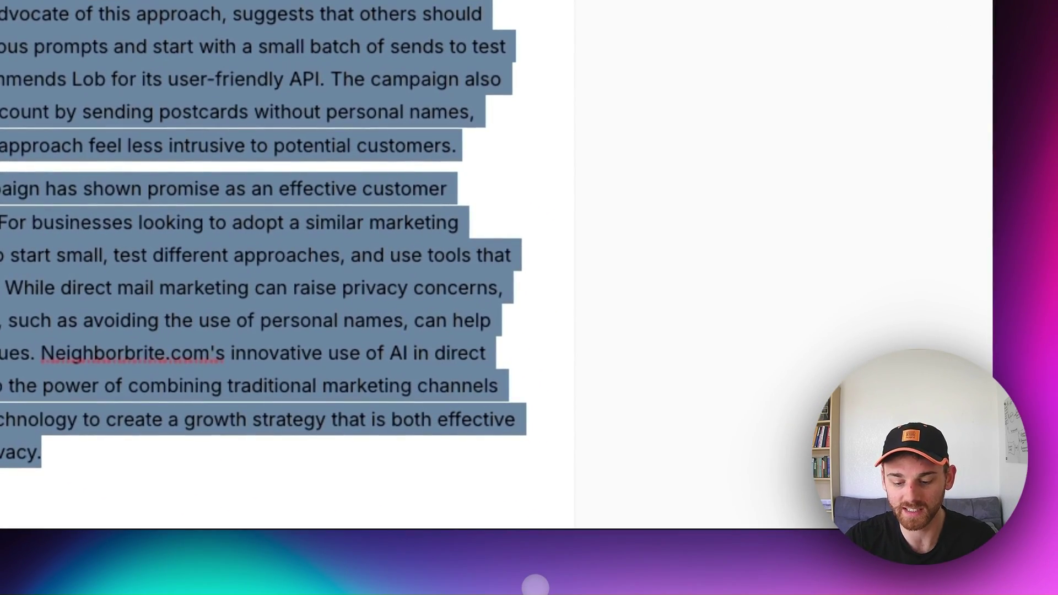
Copy-edit the selected Article Draft with the 'Act as a copy editor' AI prompt
key("ctrl+j")
type("copy")
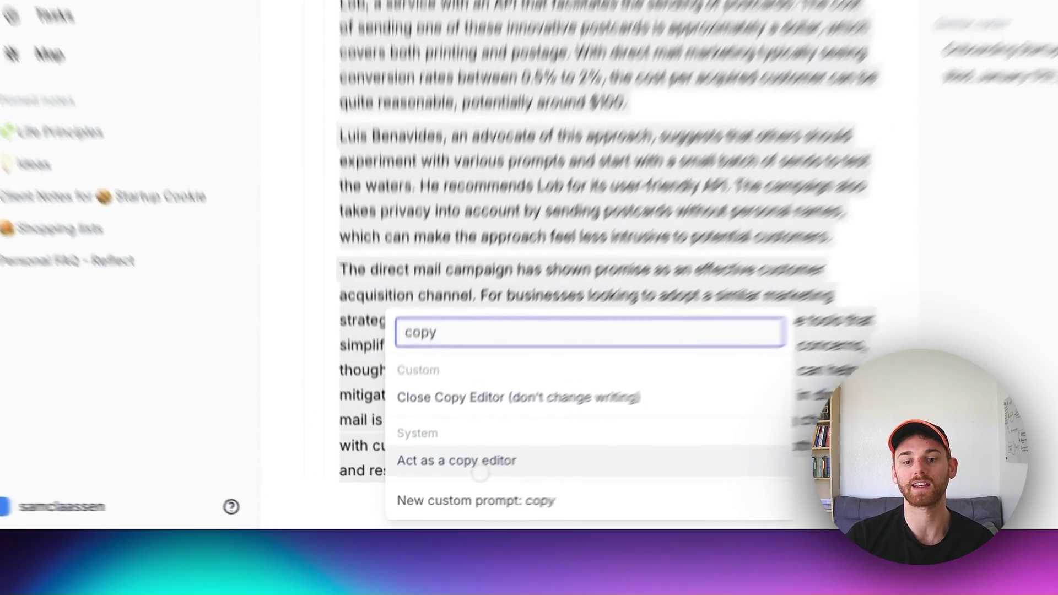
left_click(442, 486)
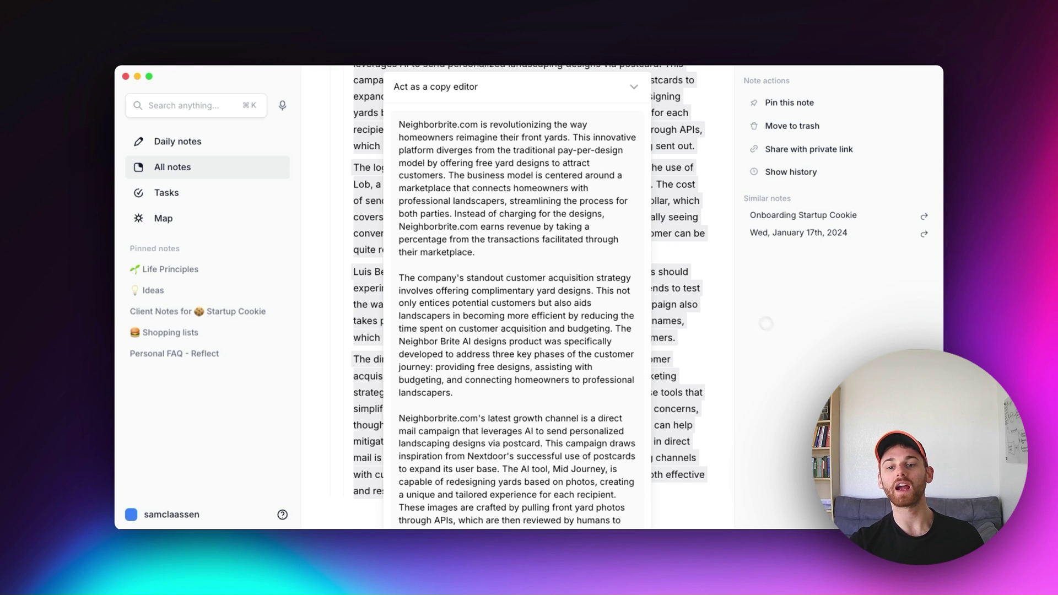
Dismiss the copy editor result and return to the top of the interview note
left_click(721, 300)
scroll(702, 299, "up", 2)
scroll(703, 300, "up", 7)
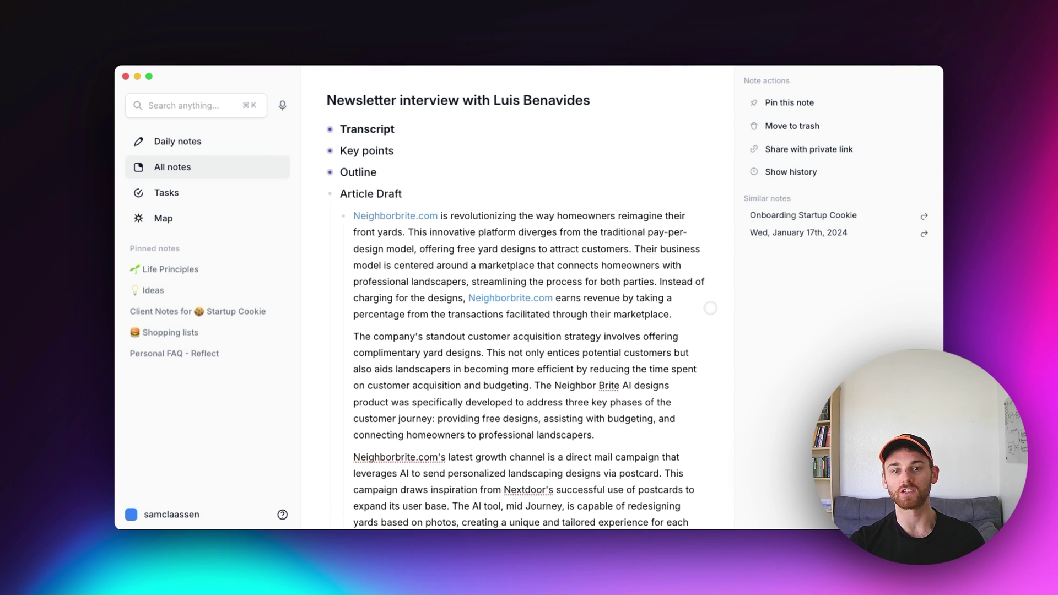